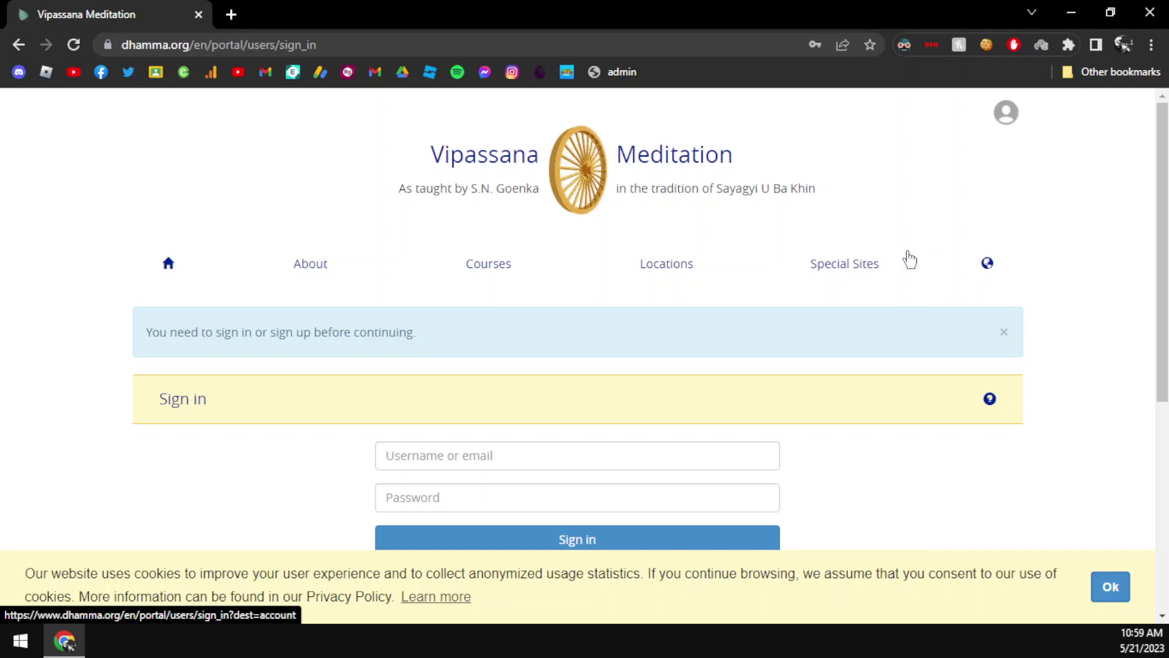
# Sign in to Dhamma.org with the Google account from the sign-in page
pyautogui.scroll(-5, 485, 327)
pyautogui.scroll(3, 439, 295)
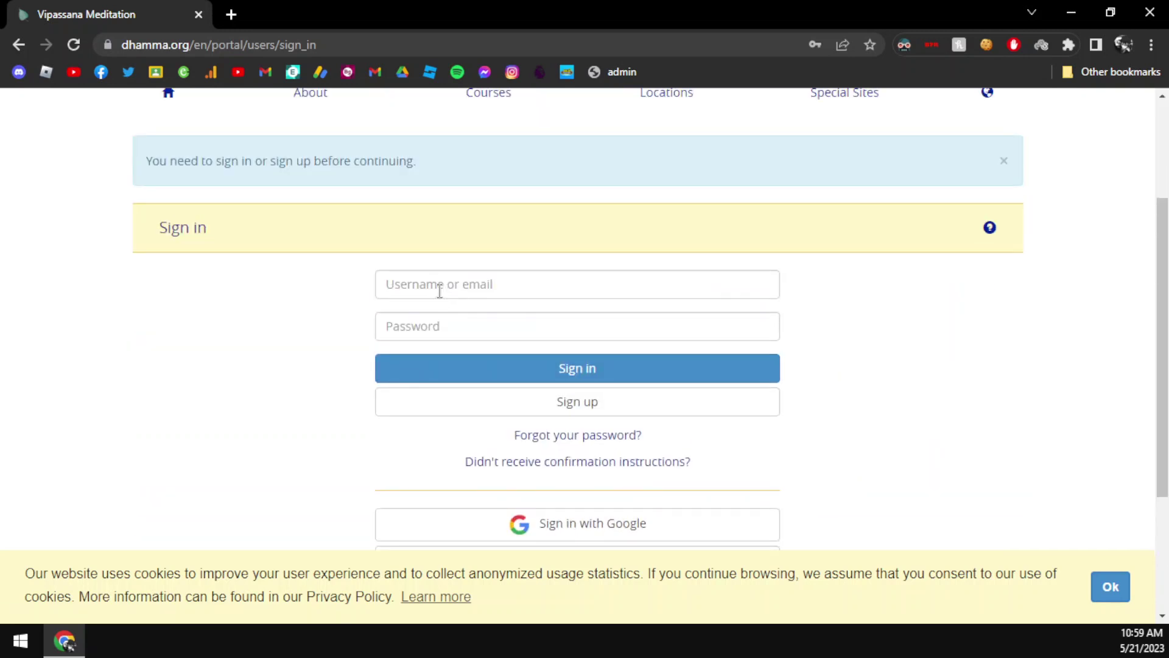
pyautogui.scroll(-3, 439, 291)
pyautogui.scroll(3, 430, 294)
pyautogui.scroll(-3, 455, 336)
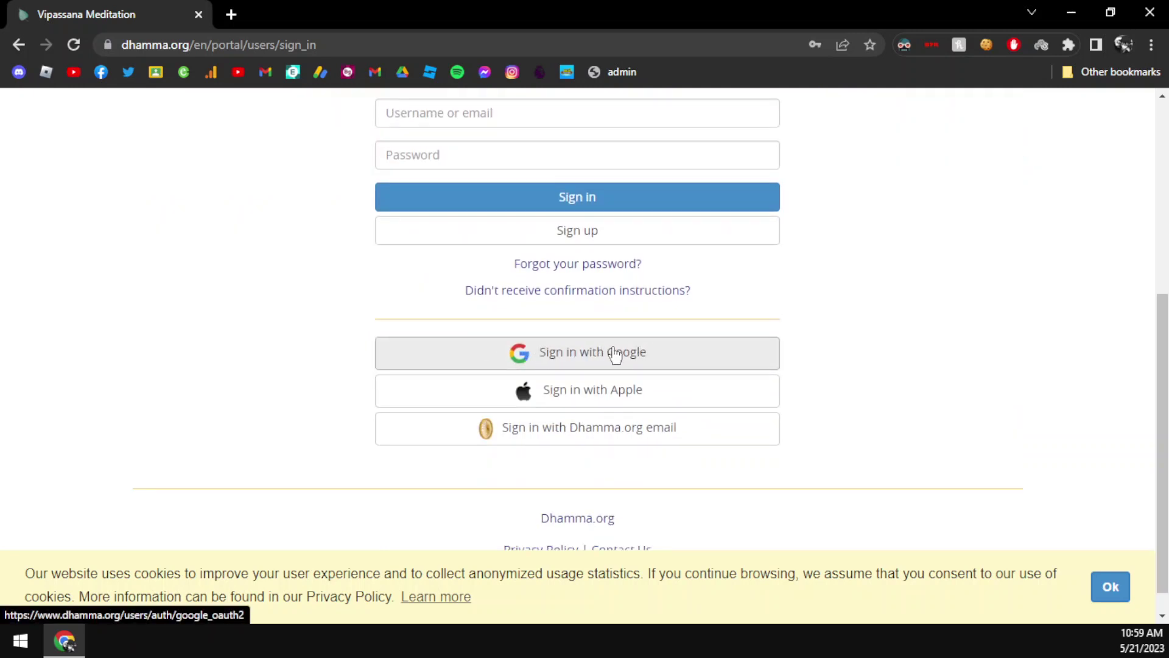
pyautogui.click(578, 364)
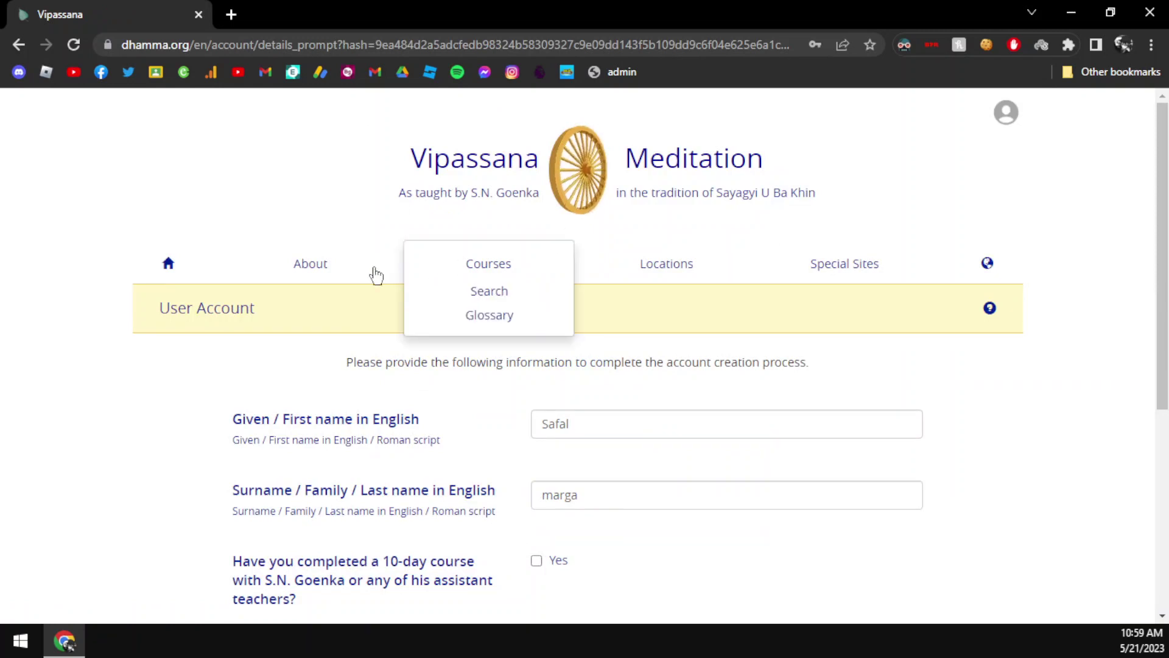
# Replace the surname's lowercase first letter with a capital M and save the account details
pyautogui.scroll(-2, 344, 209)
pyautogui.scroll(-1, 342, 207)
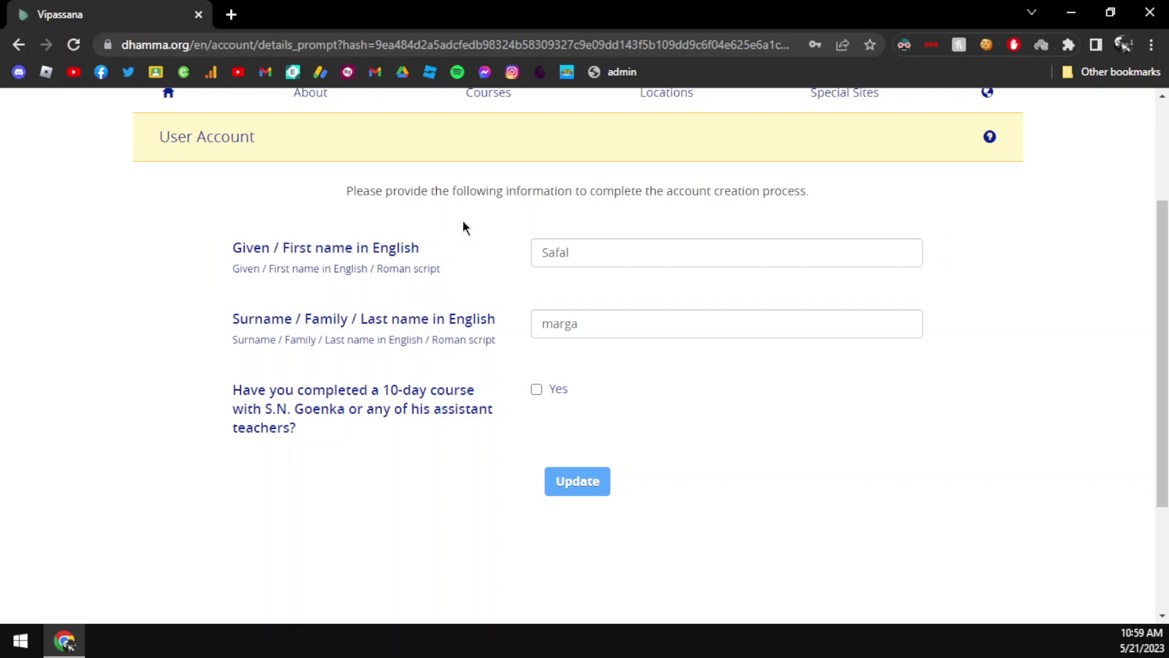
pyautogui.scroll(3, 464, 227)
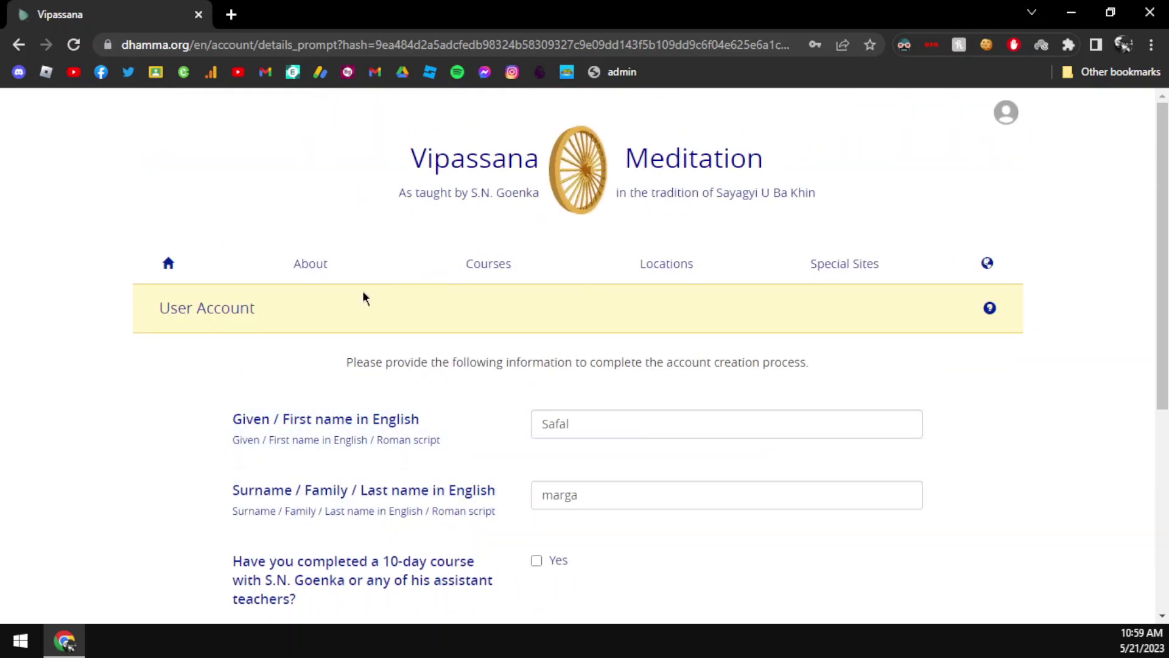
pyautogui.scroll(-3, 365, 295)
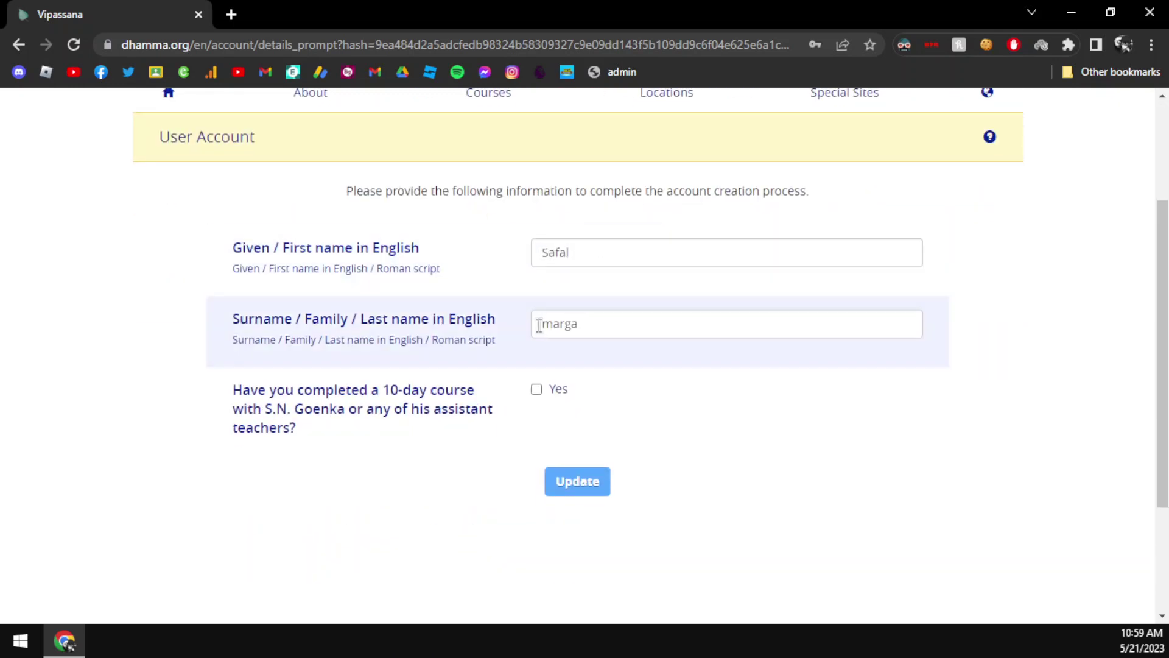
pyautogui.click(550, 324)
pyautogui.press('BackSpace')
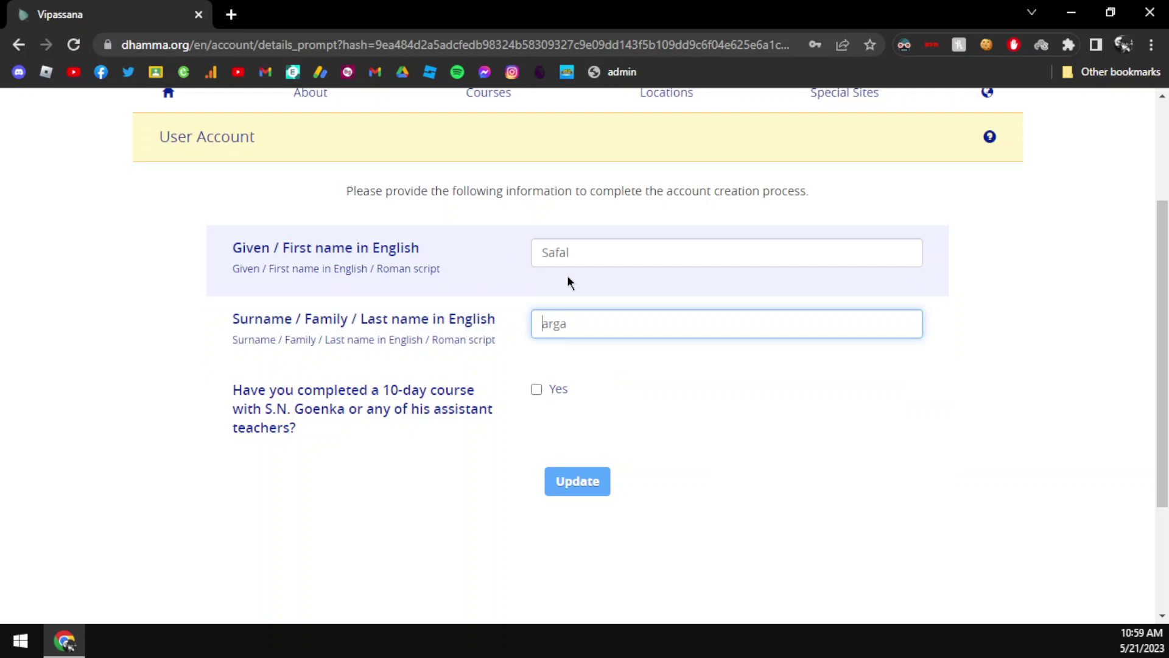
pyautogui.write('M')
pyautogui.click(409, 250)
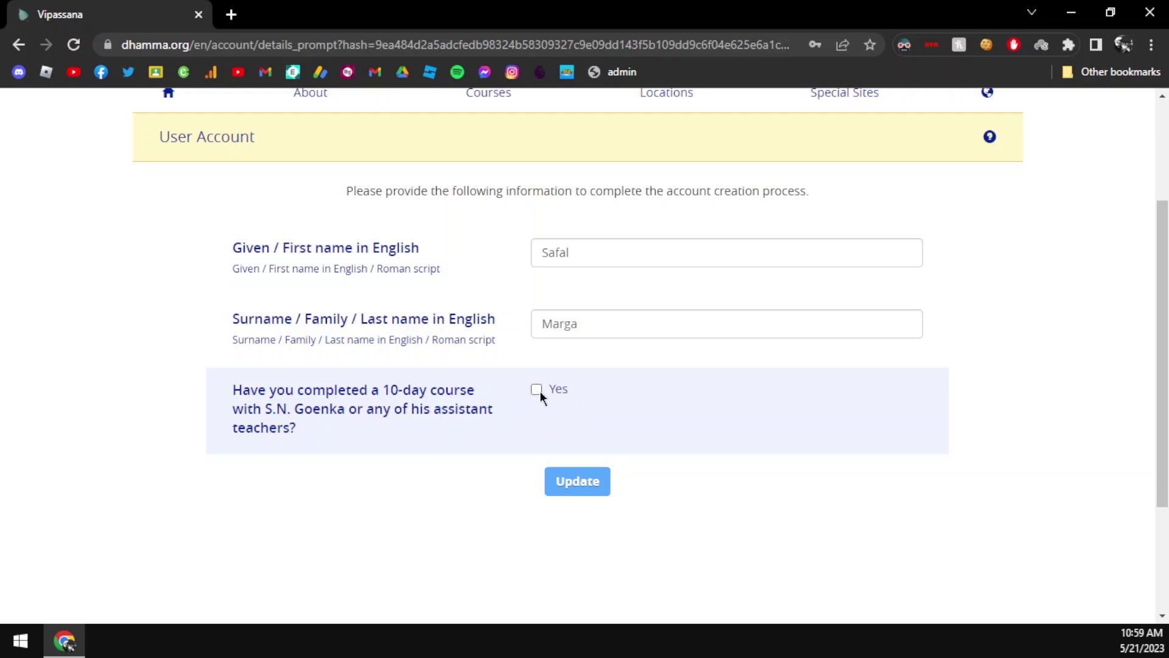
pyautogui.click(573, 492)
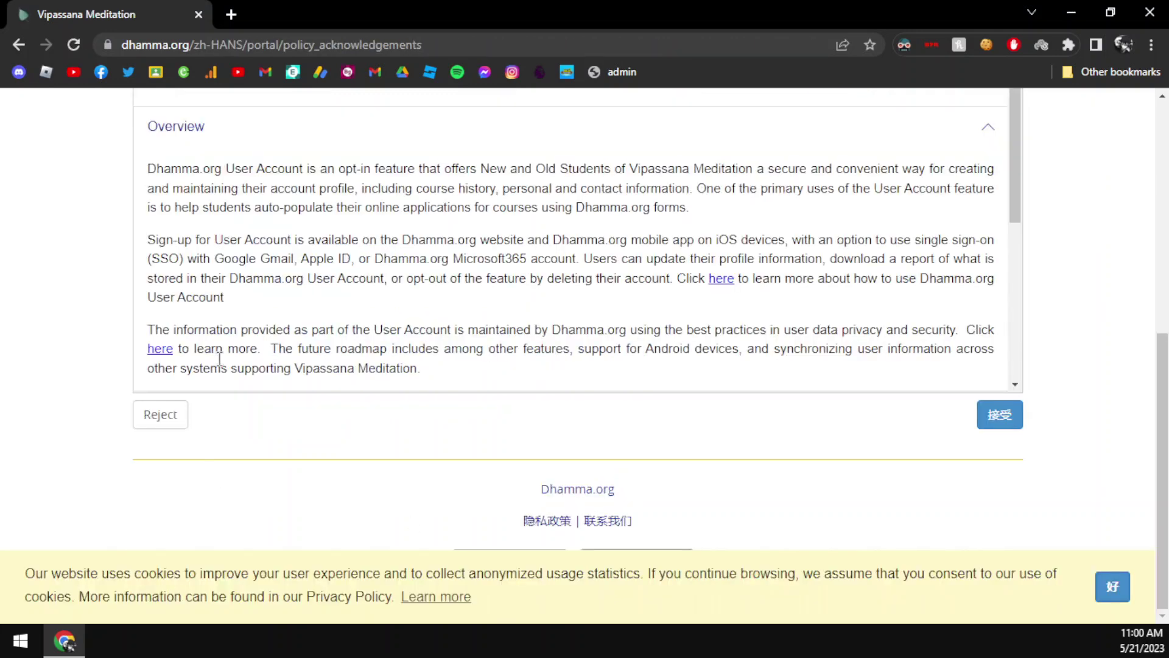
# Scroll through the User Account terms and accept them with 接受 (Accept)
pyautogui.scroll(3, 636, 529)
pyautogui.scroll(-5, 836, 436)
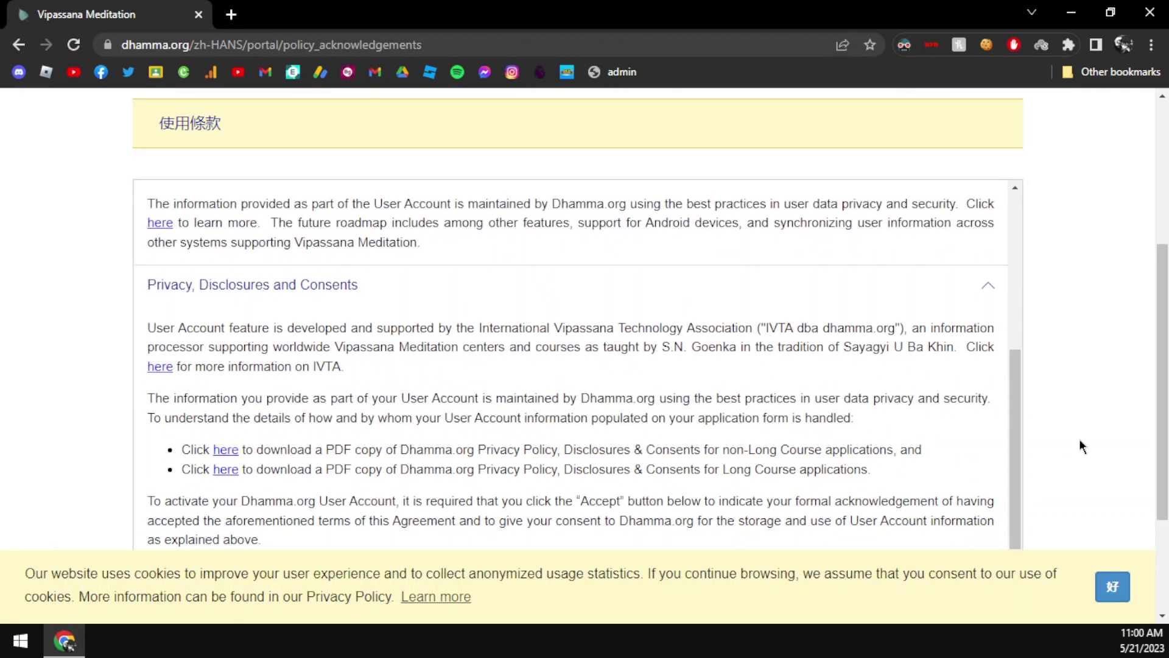
pyautogui.scroll(5, 799, 433)
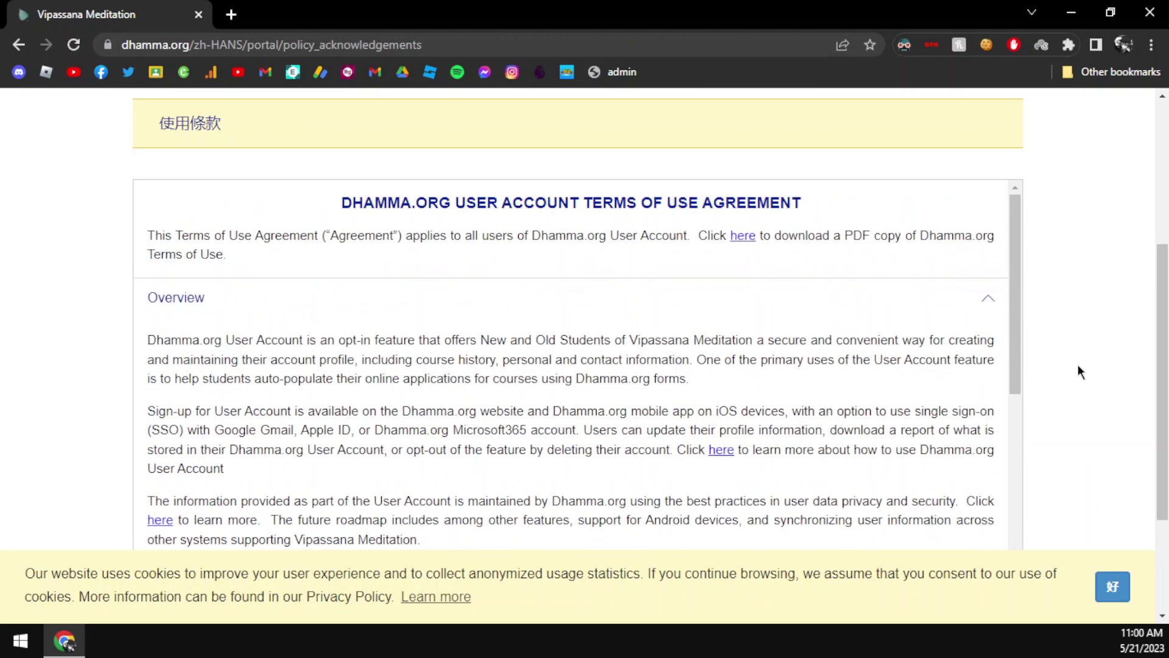
pyautogui.scroll(-3, 1077, 370)
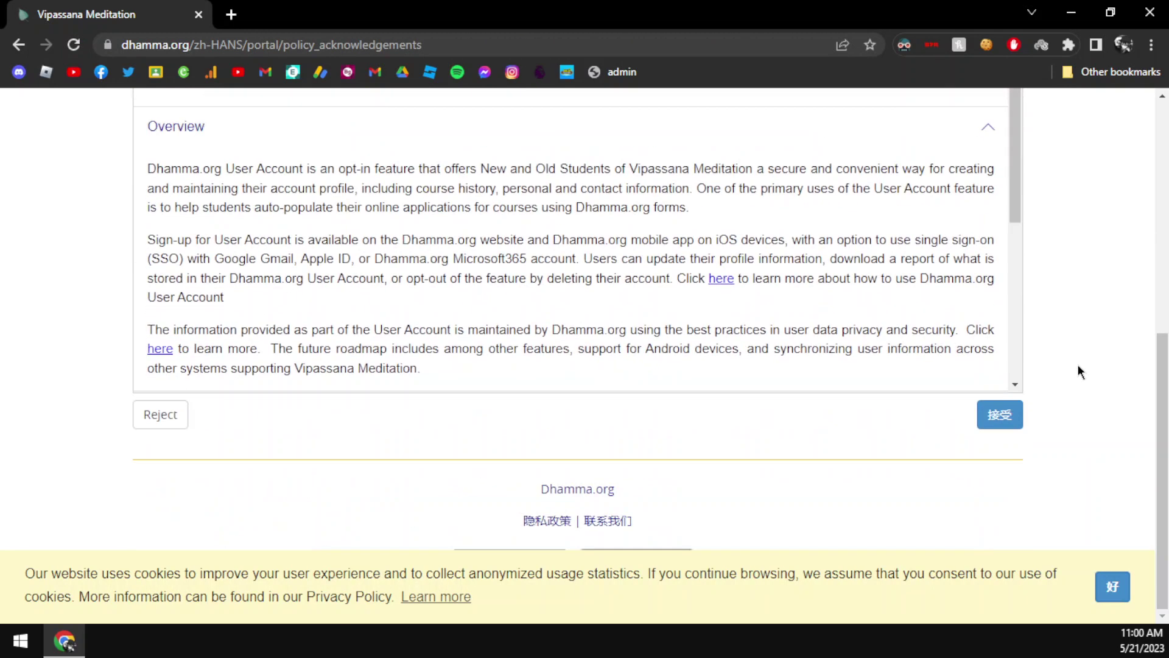
pyautogui.click(1001, 420)
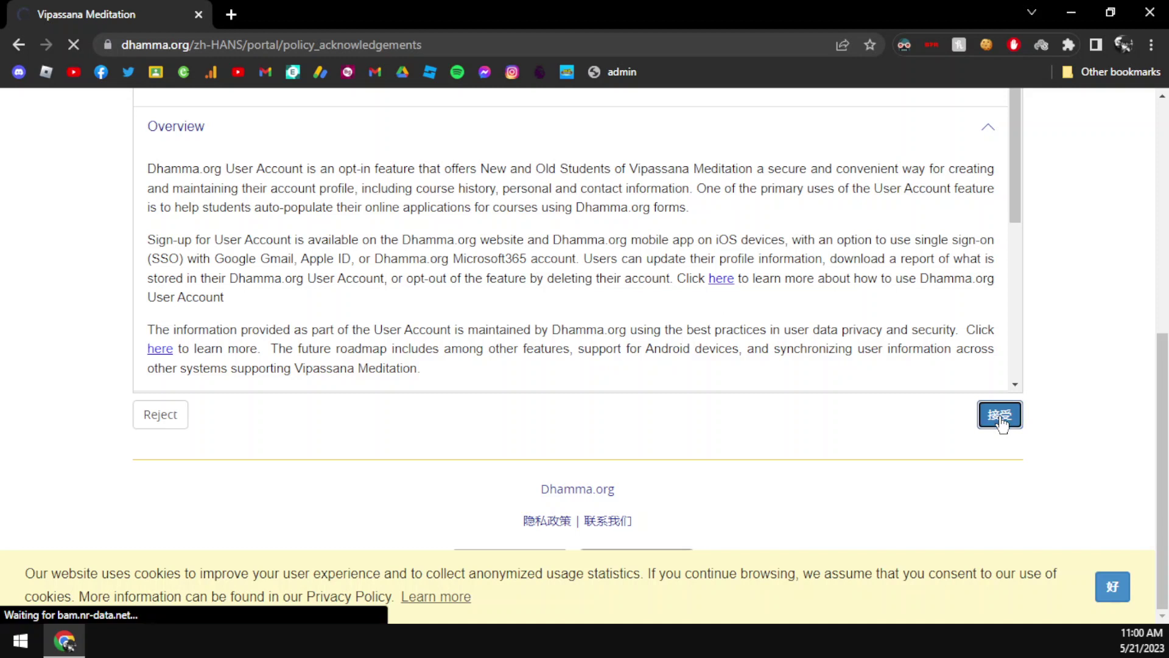
# Open Courses > Courses and switch to the For Children/Teens tab with its prefilled filters
pyautogui.moveTo(456, 264)
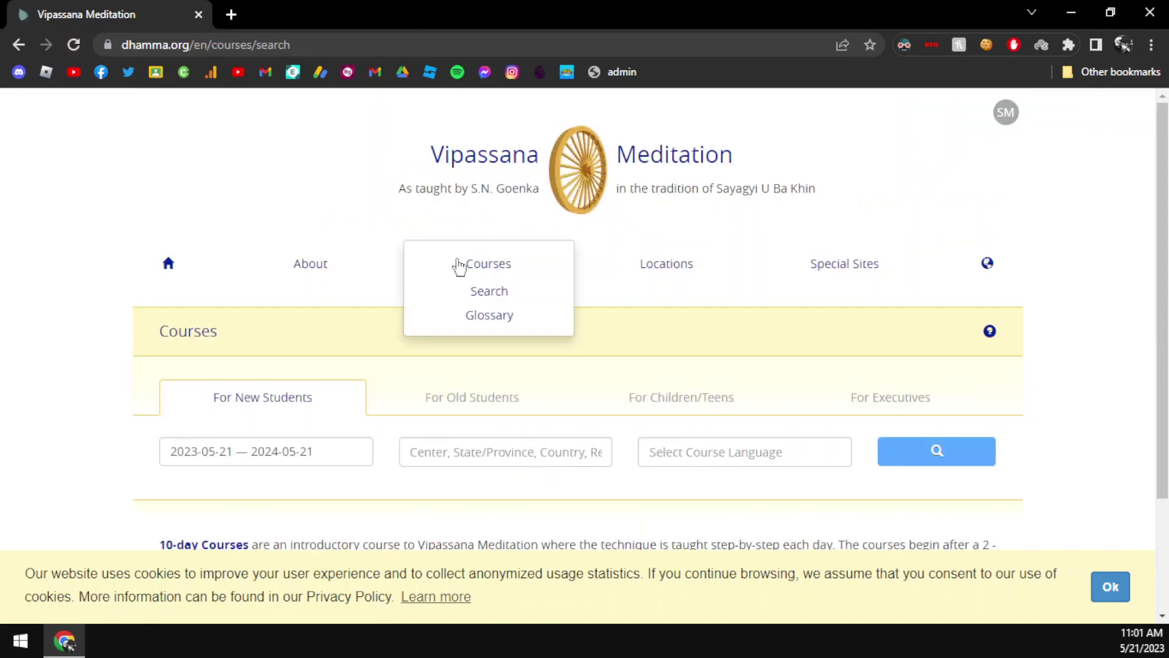
pyautogui.click(504, 263)
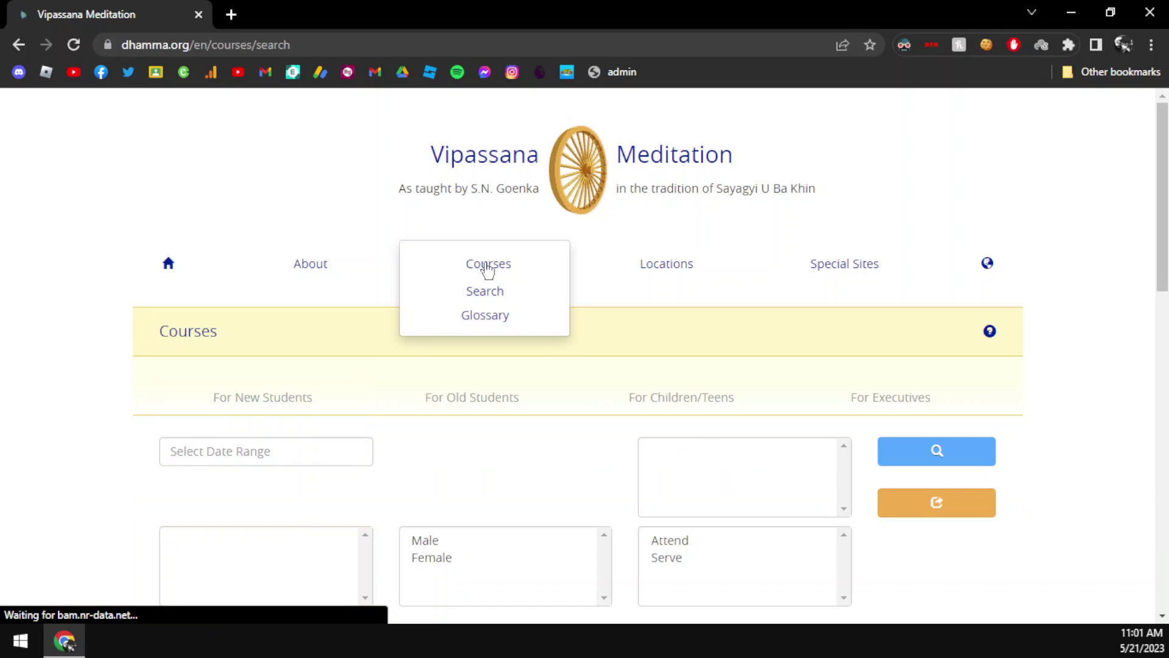
pyautogui.scroll(-2, 280, 160)
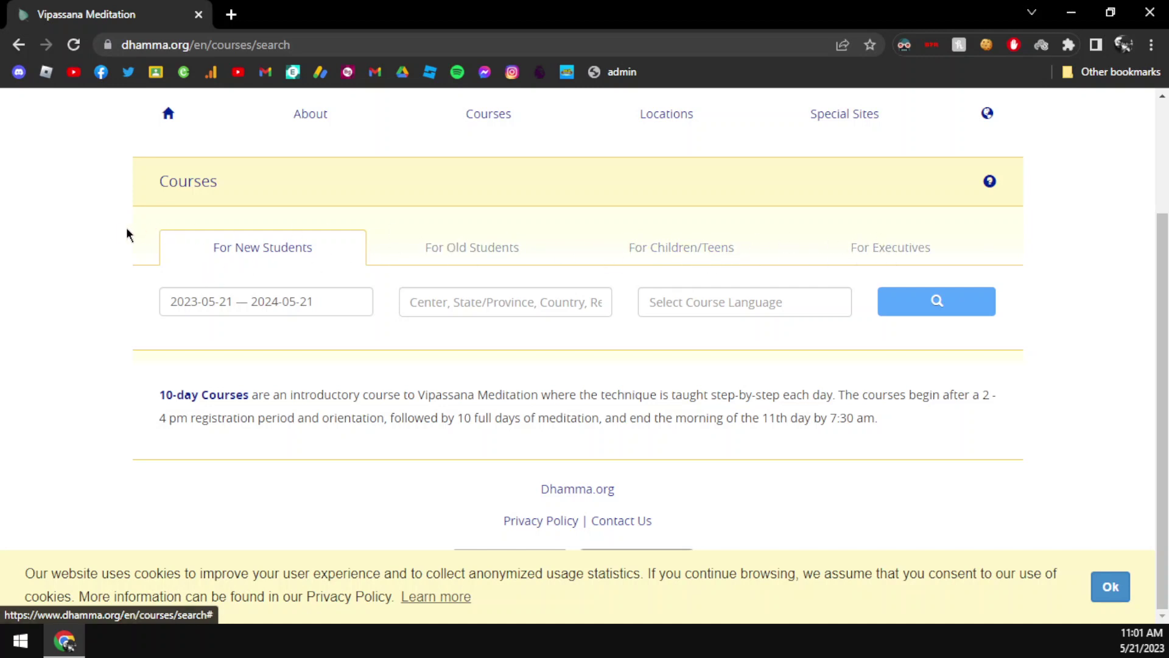
pyautogui.click(701, 262)
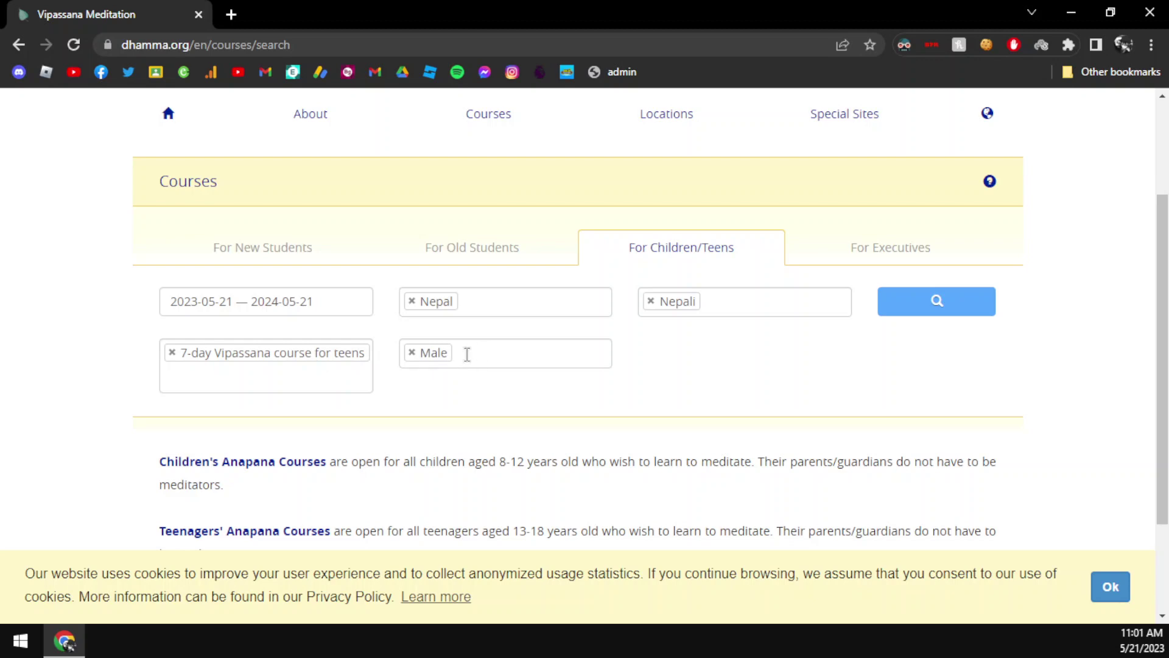
# Run the teen course search and apply for the 21 Jun – 29 Jun 2023 Kathmandu course
pyautogui.click(961, 307)
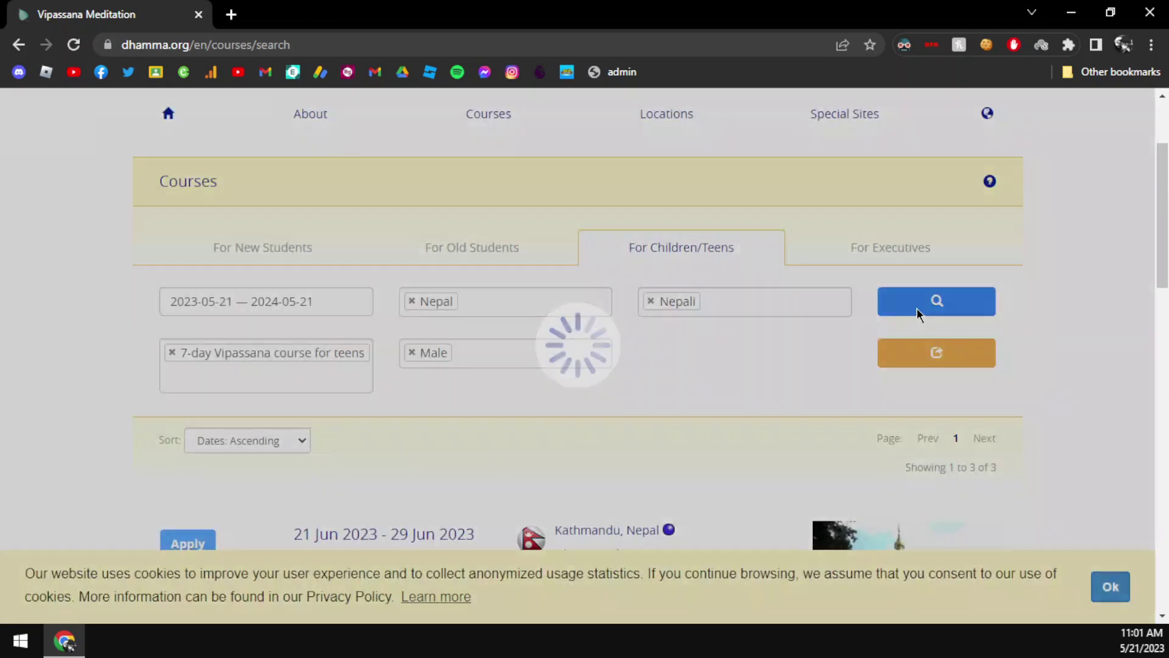
pyautogui.scroll(-5, 769, 330)
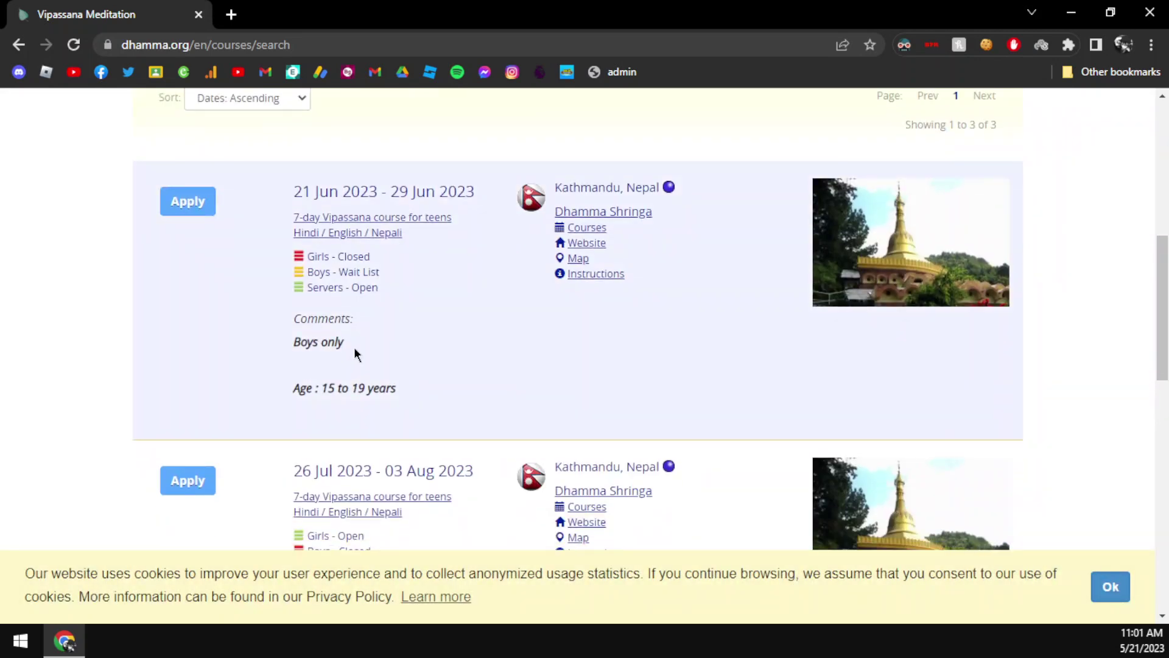
pyautogui.scroll(-2, 431, 291)
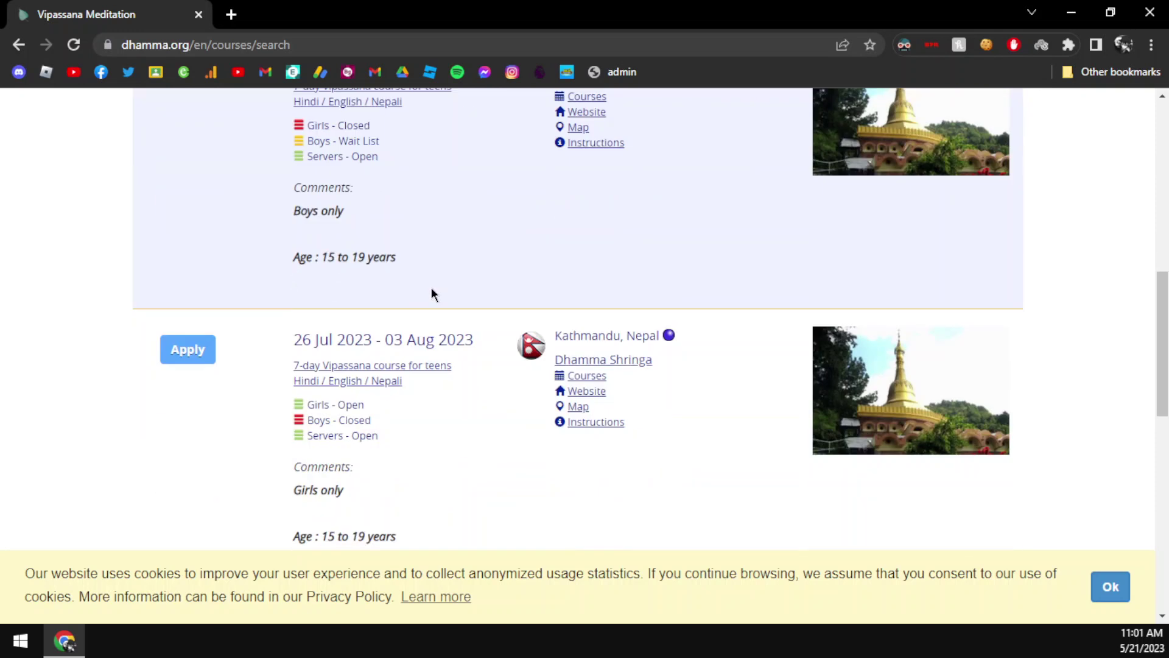
pyautogui.scroll(2, 432, 290)
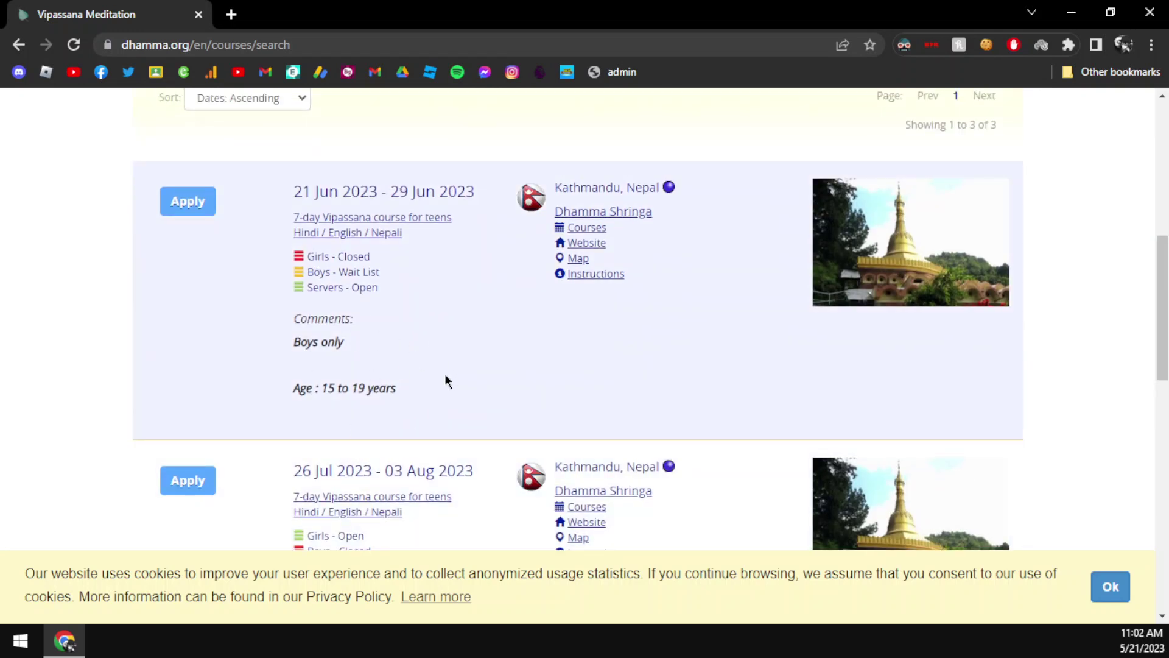
pyautogui.scroll(-3, 346, 354)
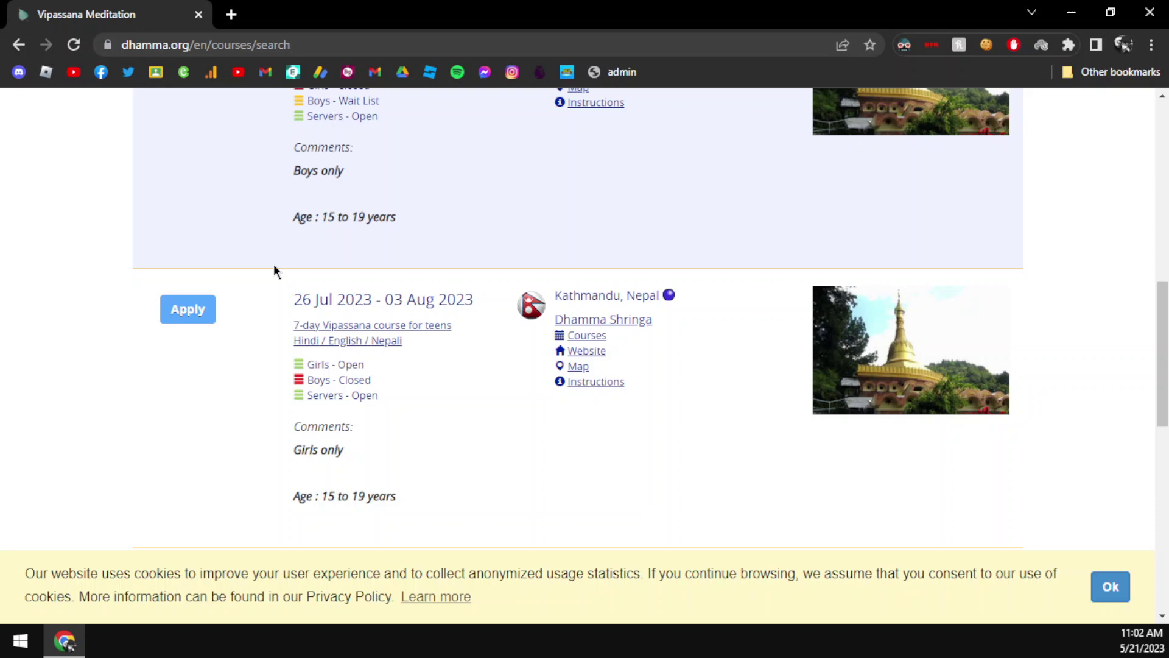
pyautogui.scroll(3, 345, 481)
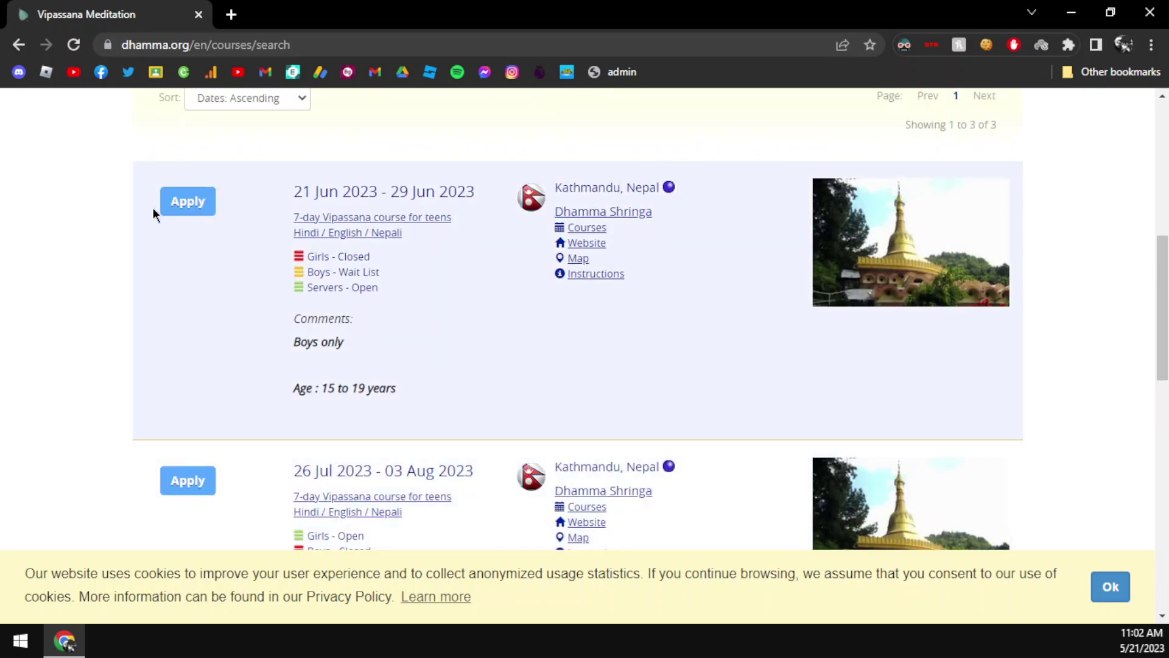
pyautogui.click(188, 204)
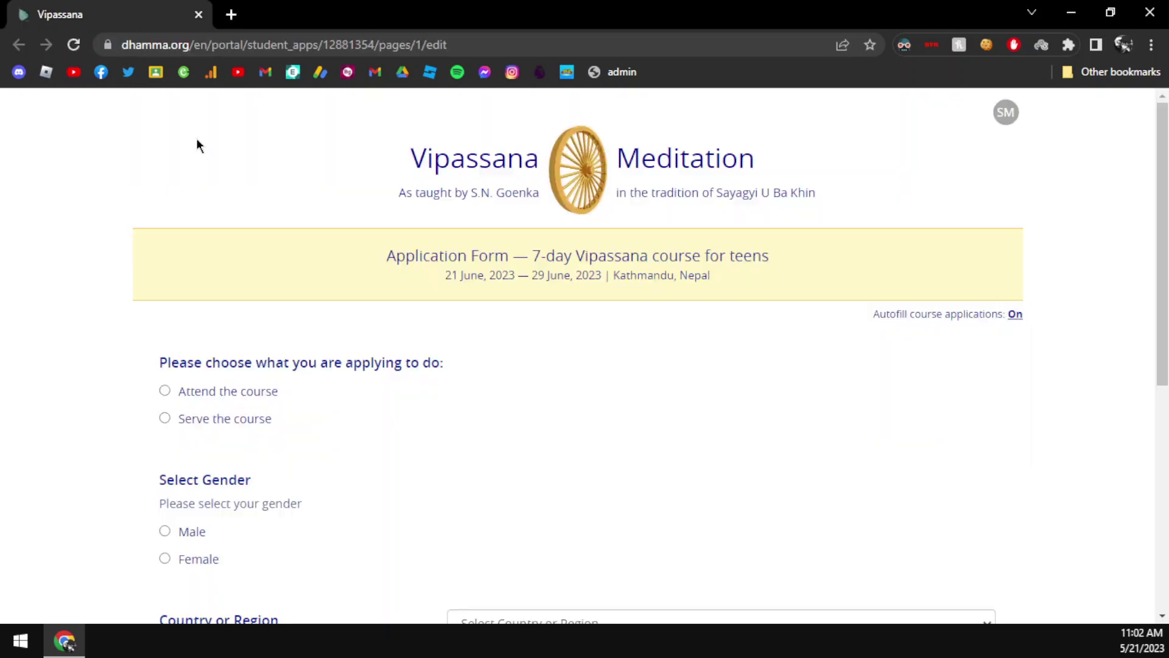
# Indicate that the applicant will attend the teen course
pyautogui.moveTo(384, 180); pyautogui.dragTo(882, 173)
pyautogui.click(867, 176)
pyautogui.scroll(-3, 861, 176)
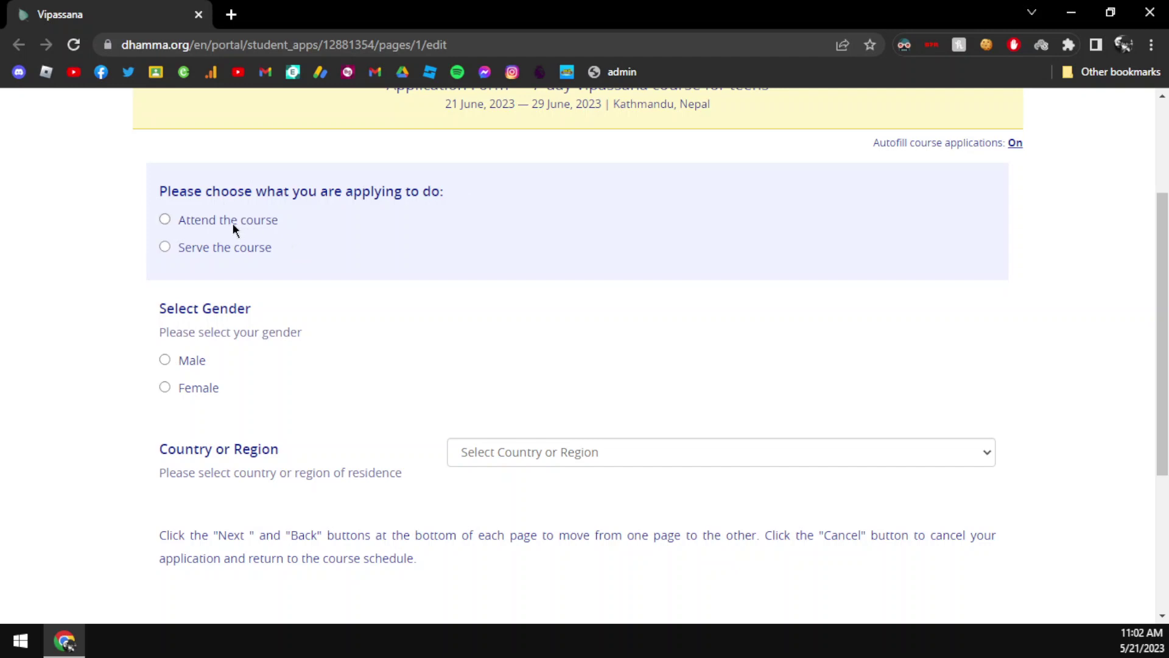
pyautogui.click(232, 221)
# Answer No to a prior teen course, choose Male and Nepal NP, and continue
pyautogui.scroll(-2, 298, 253)
pyautogui.scroll(2, 299, 251)
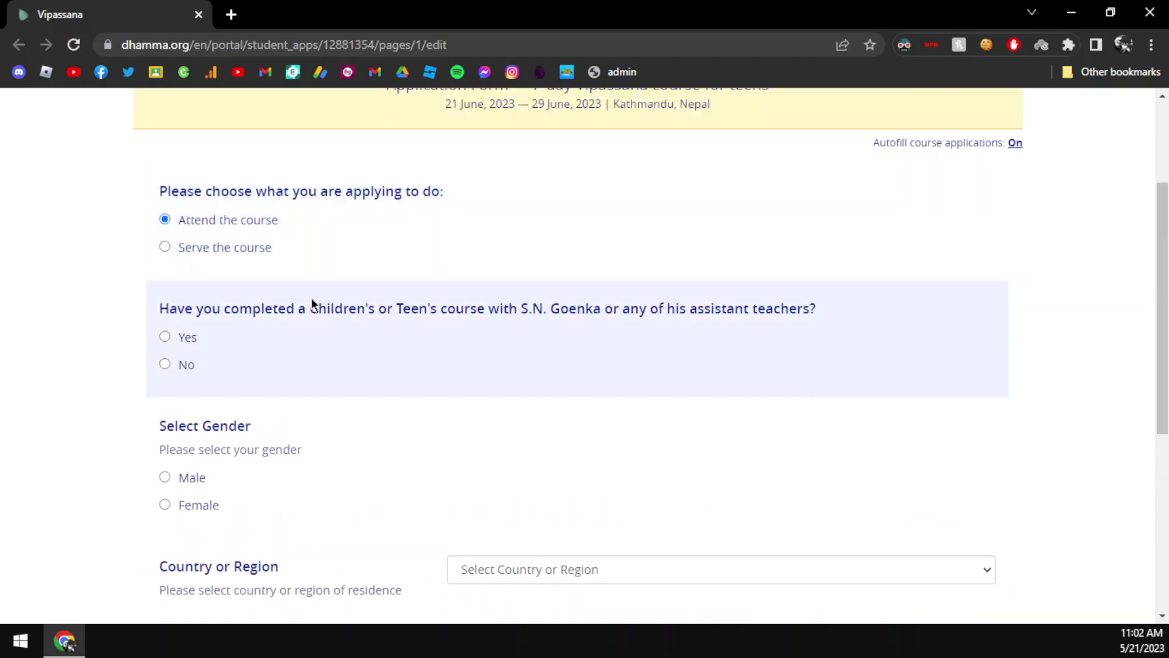
pyautogui.scroll(-3, 211, 207)
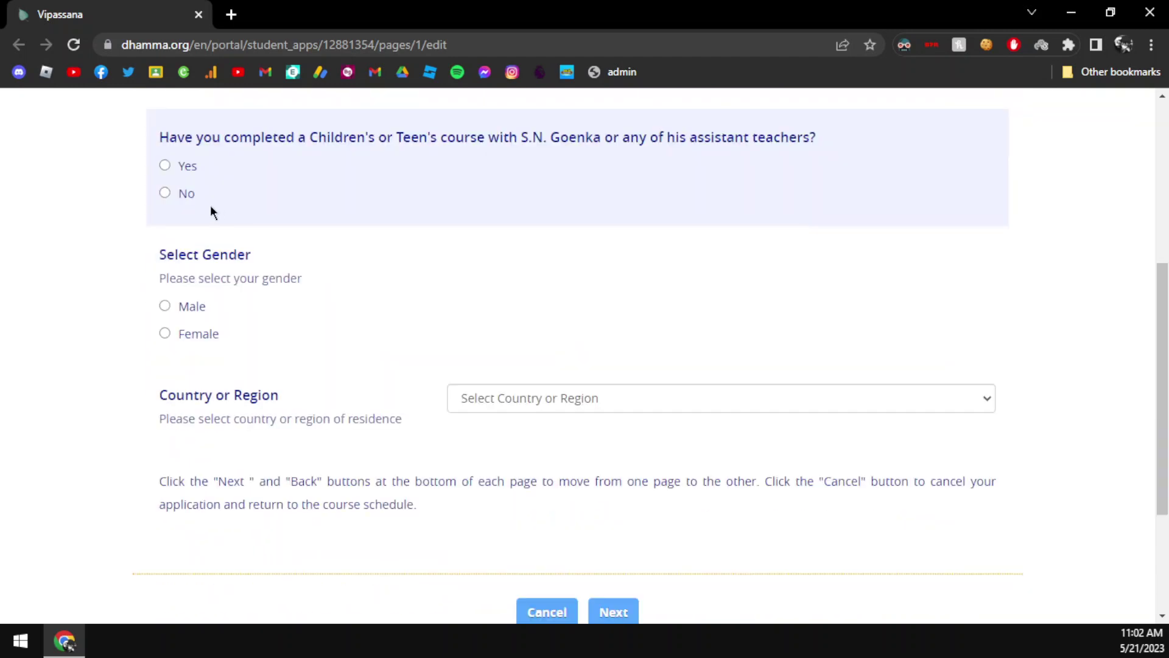
pyautogui.click(160, 194)
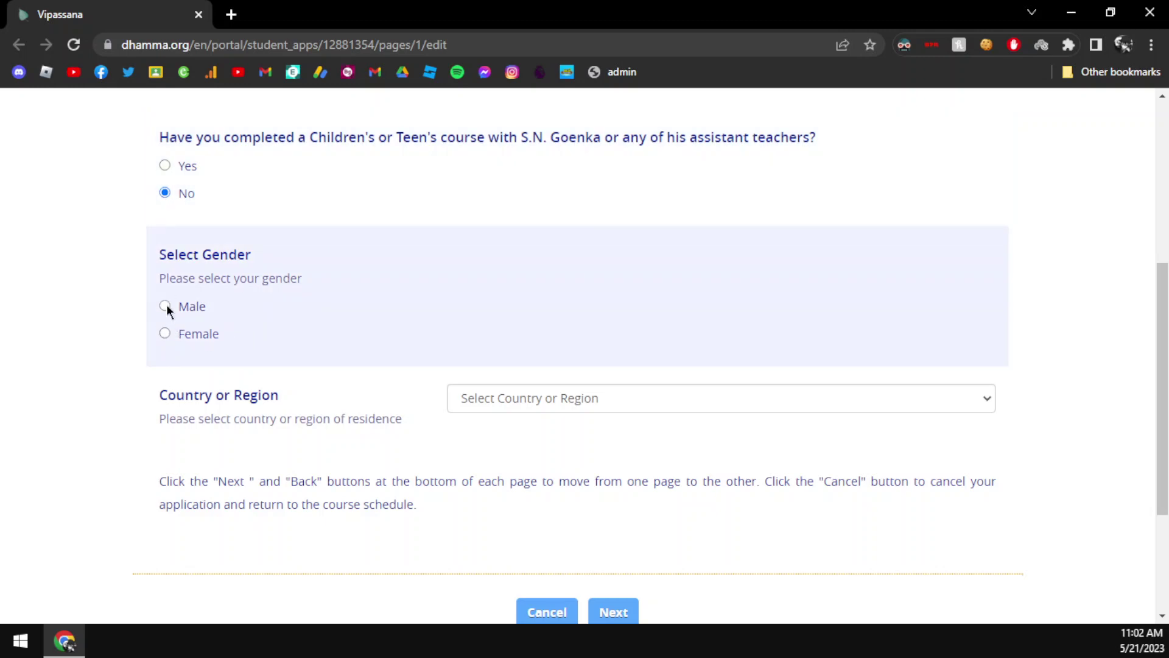
pyautogui.click(165, 306)
pyautogui.scroll(-3, 366, 286)
pyautogui.click(506, 235)
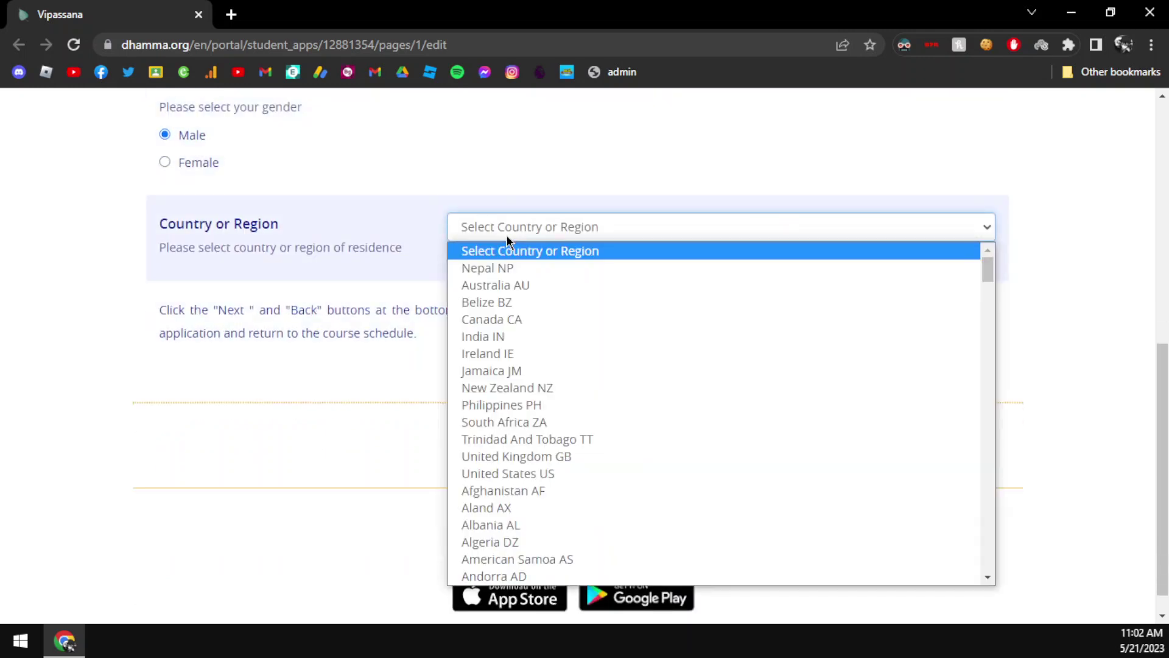
pyautogui.click(503, 266)
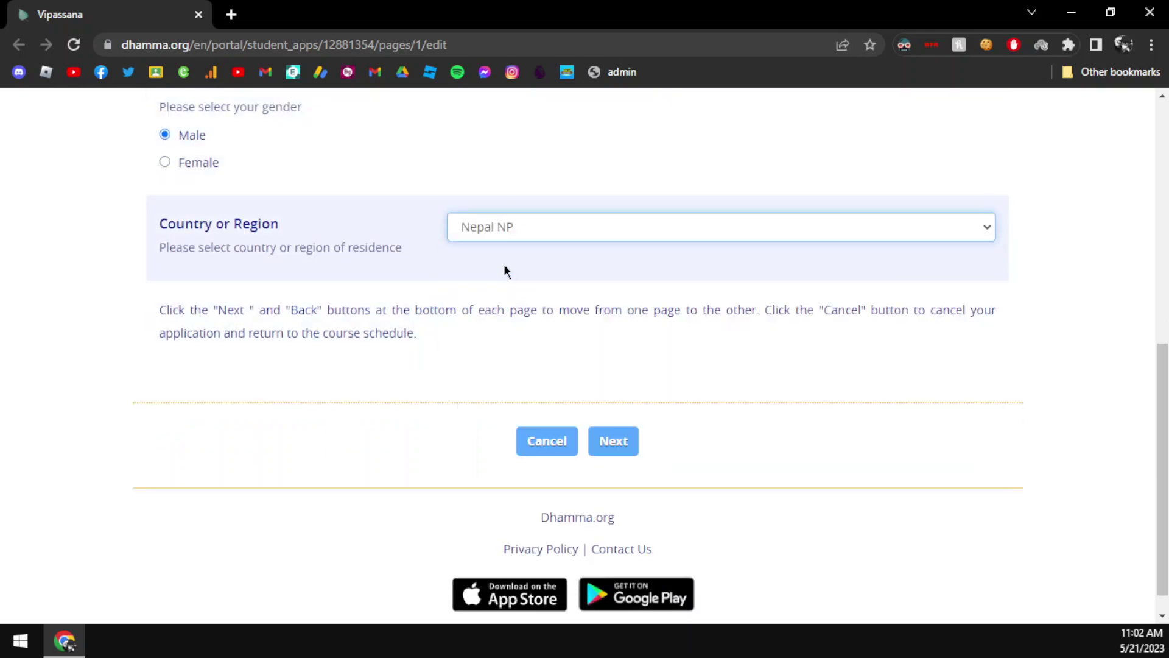
pyautogui.click(615, 444)
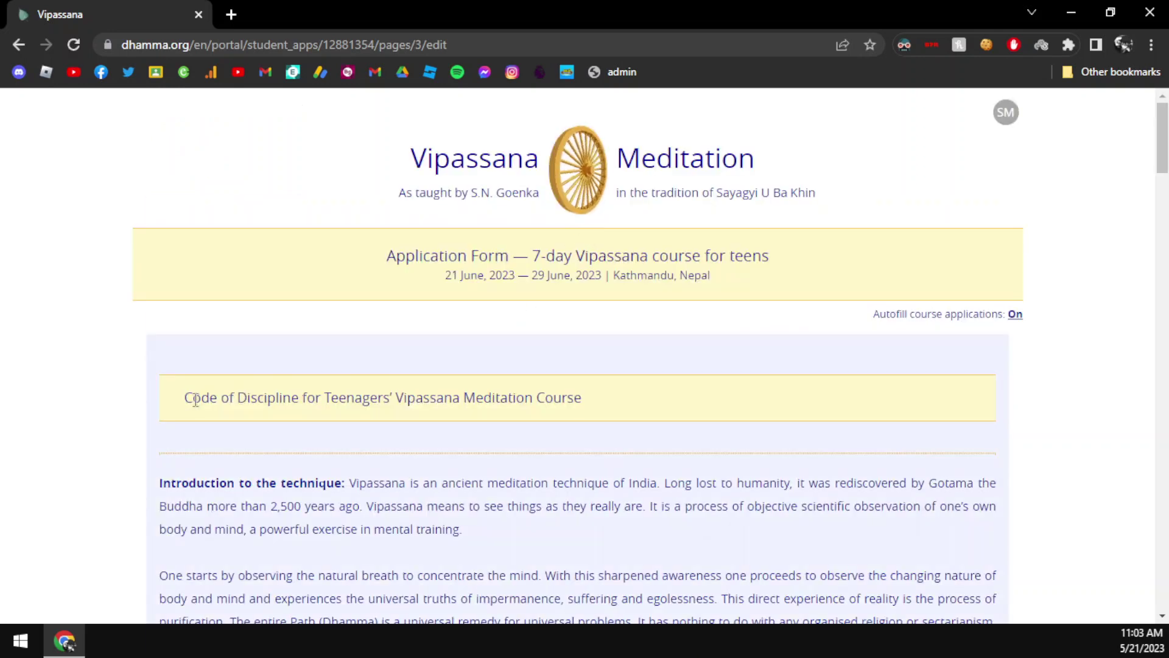
# Read through the Code of Discipline rules for the teenagers' course
pyautogui.moveTo(195, 399); pyautogui.dragTo(650, 393)
pyautogui.click(650, 393)
pyautogui.scroll(-5, 642, 391)
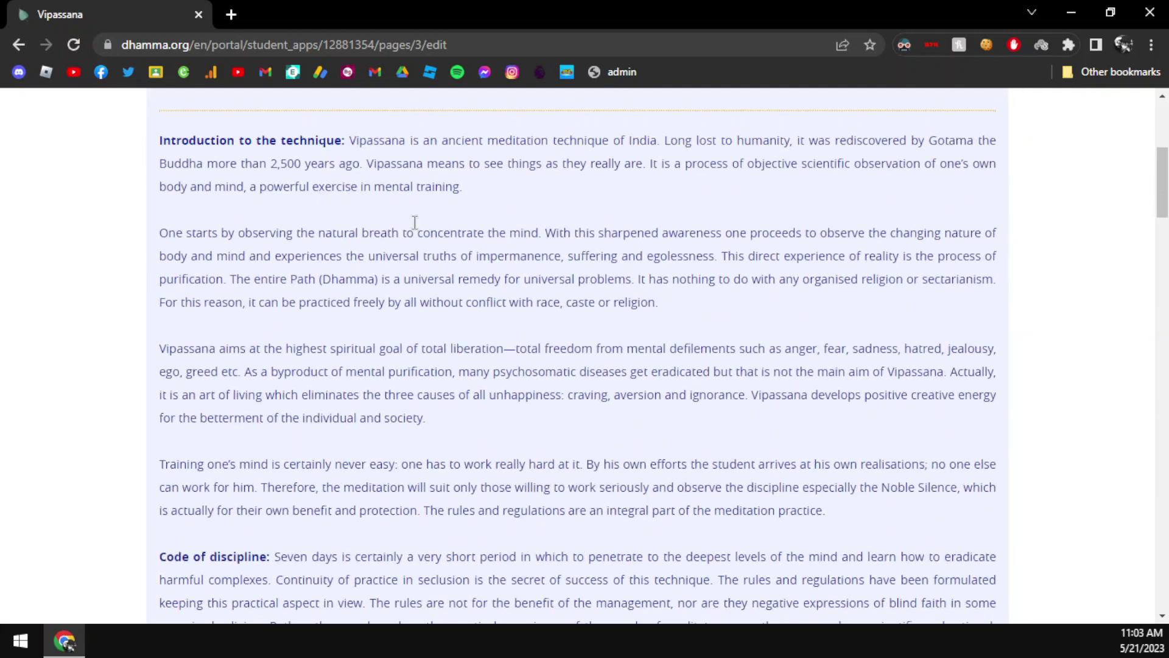
pyautogui.scroll(-10, 414, 222)
pyautogui.scroll(-3, 358, 245)
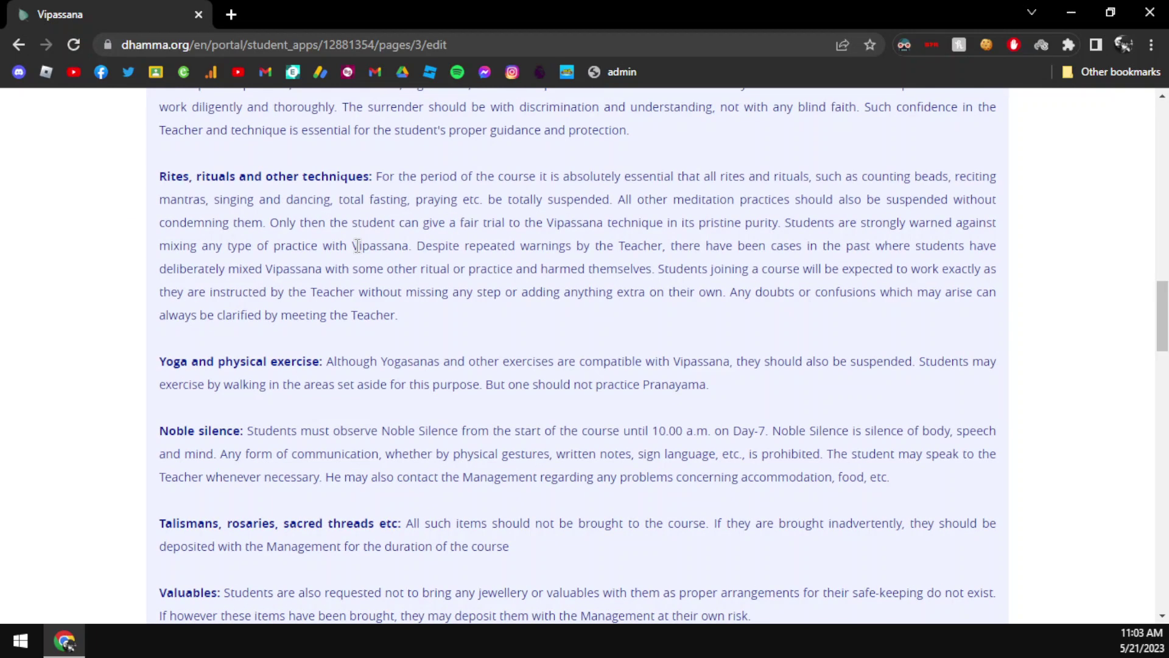
pyautogui.scroll(-8, 358, 246)
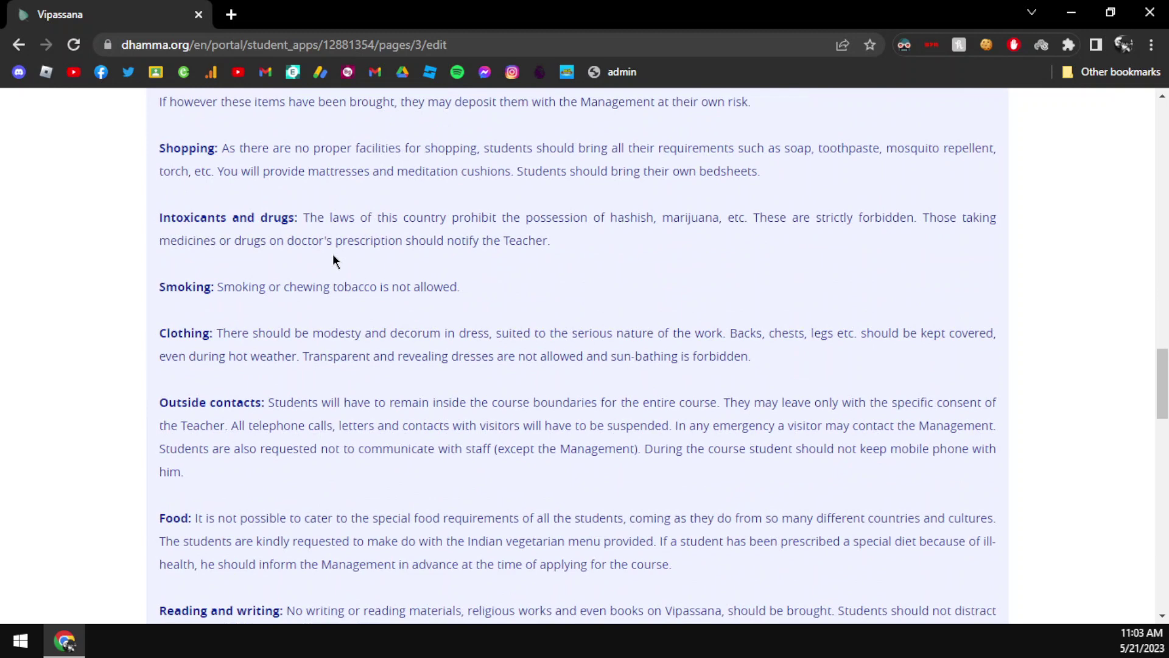
pyautogui.moveTo(207, 285); pyautogui.dragTo(407, 297)
pyautogui.click(406, 297)
# Review the Teenagers' Course Timetable and the group-sitting note at the bottom
pyautogui.scroll(-3, 236, 192)
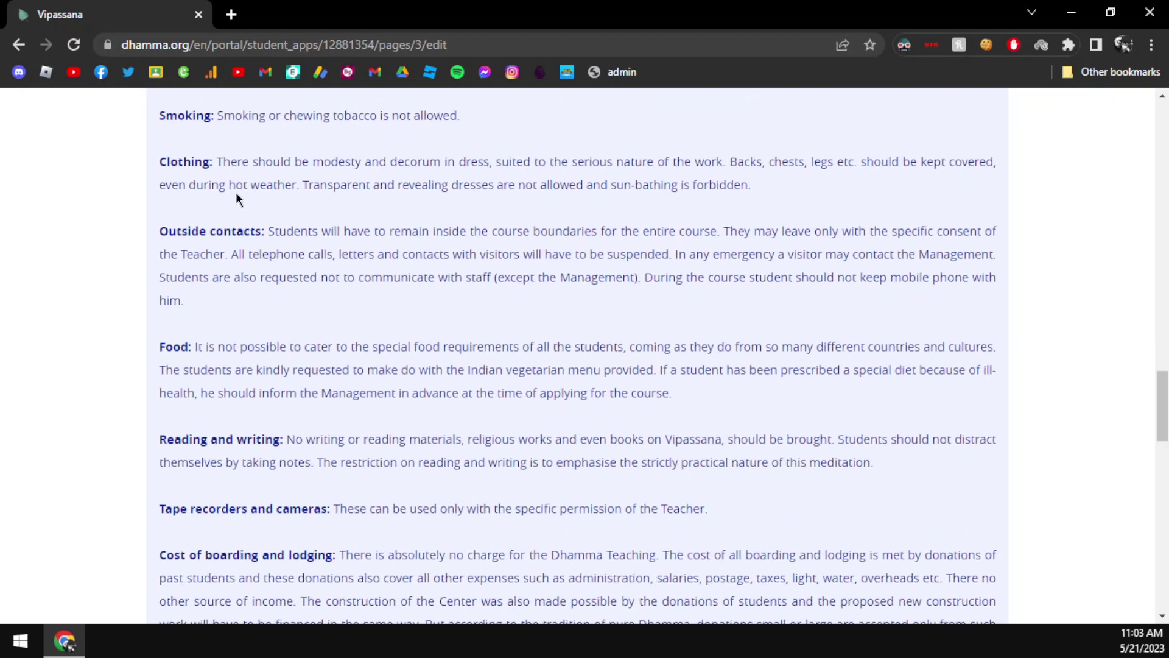
pyautogui.scroll(-11, 366, 277)
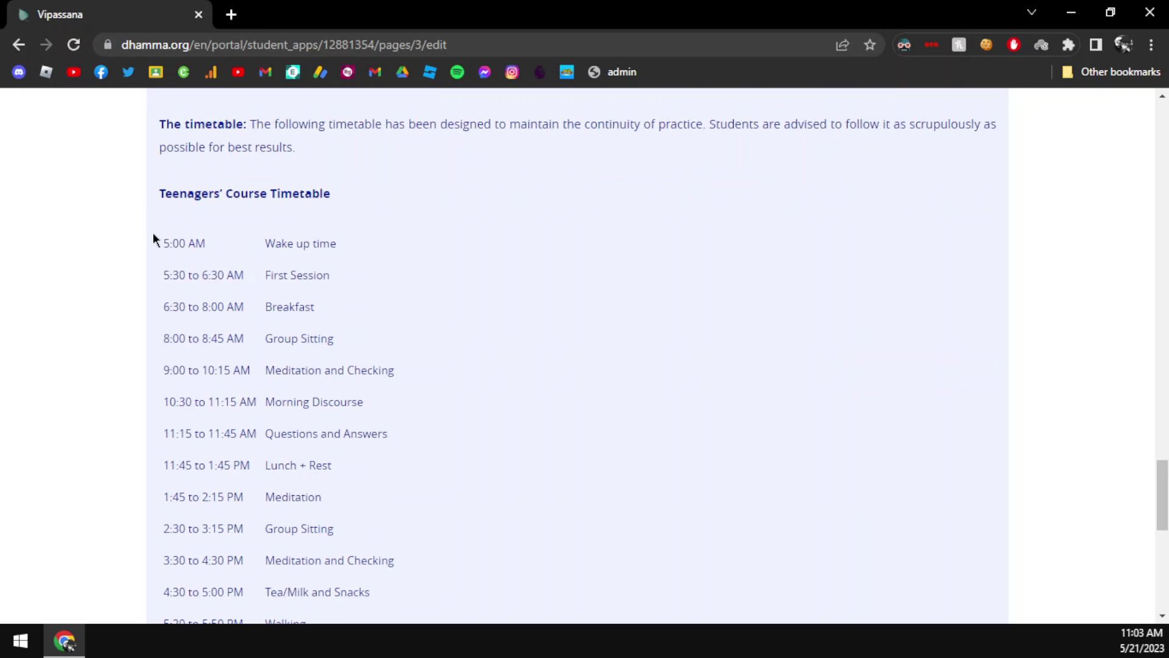
pyautogui.moveTo(152, 232); pyautogui.dragTo(448, 422)
pyautogui.click(451, 373)
pyautogui.scroll(-6, 387, 347)
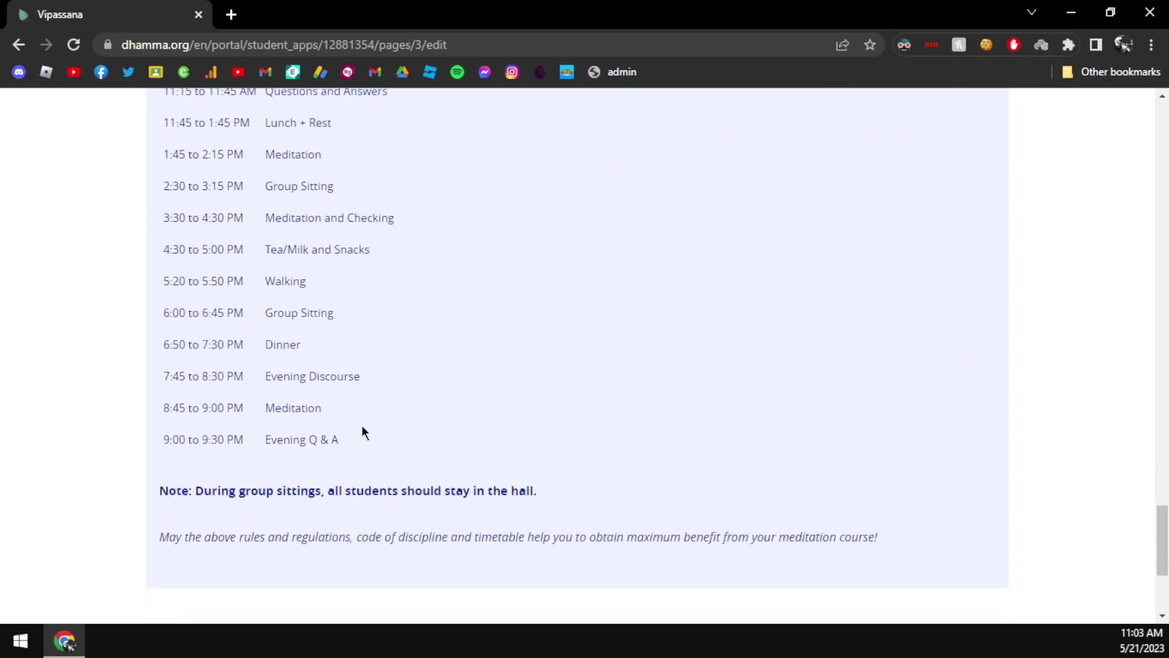
pyautogui.scroll(-3, 361, 432)
pyautogui.moveTo(156, 323); pyautogui.dragTo(822, 366)
pyautogui.click(566, 408)
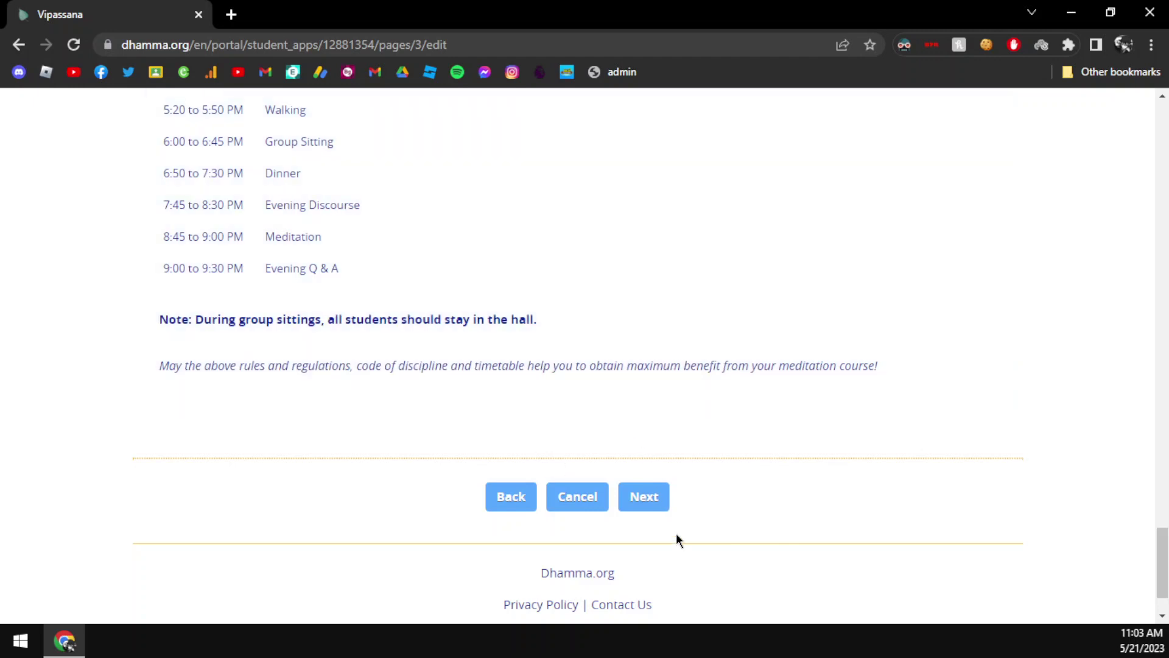
# Continue to the student form and enter 10th as the Standard / Grade
pyautogui.click(649, 504)
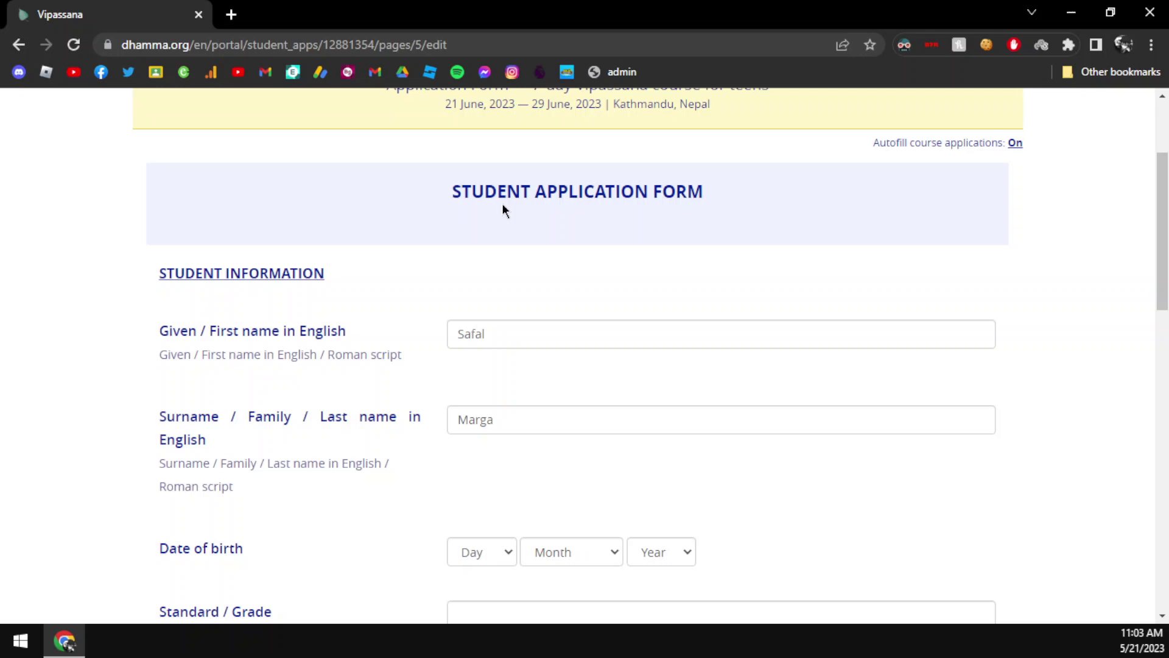
pyautogui.scroll(-6, 504, 272)
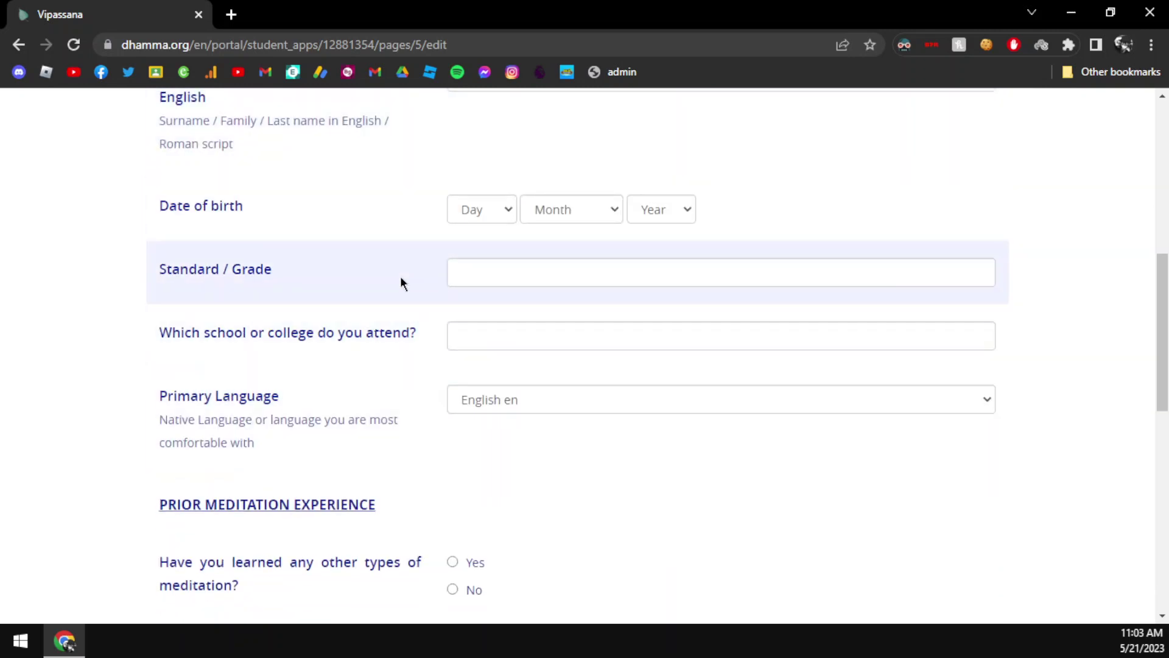
pyautogui.scroll(3, 334, 275)
pyautogui.scroll(-3, 274, 219)
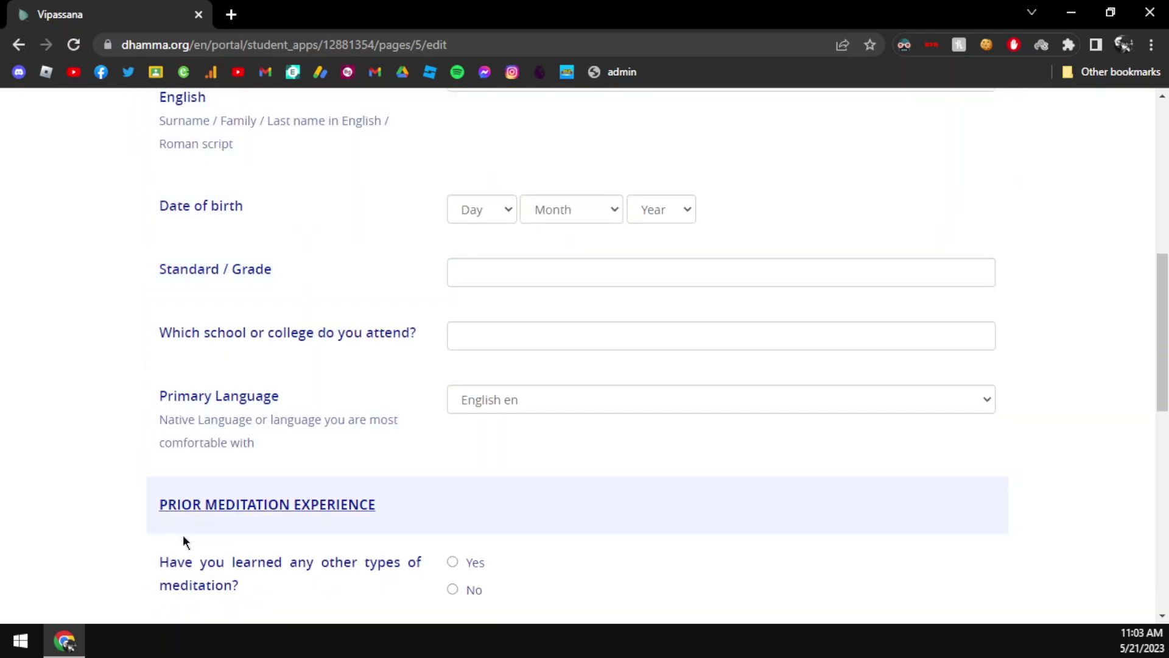
pyautogui.click(525, 272)
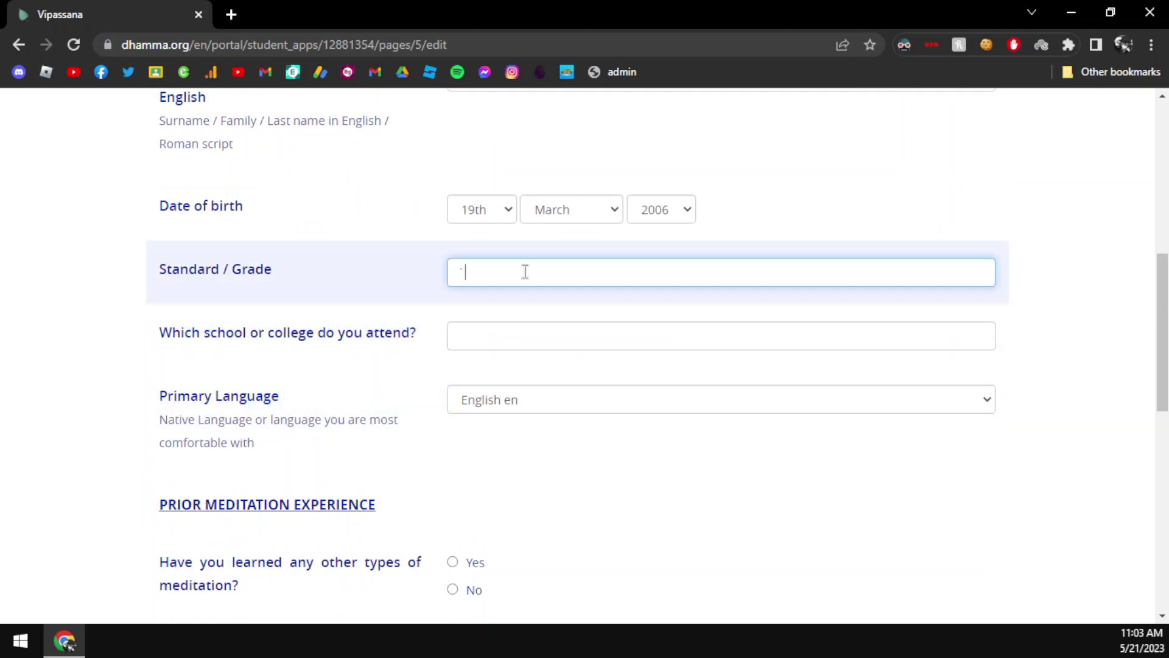
pyautogui.write('``10th')
# Review the Standard / Grade entry and the school question
pyautogui.scroll(5, 405, 307)
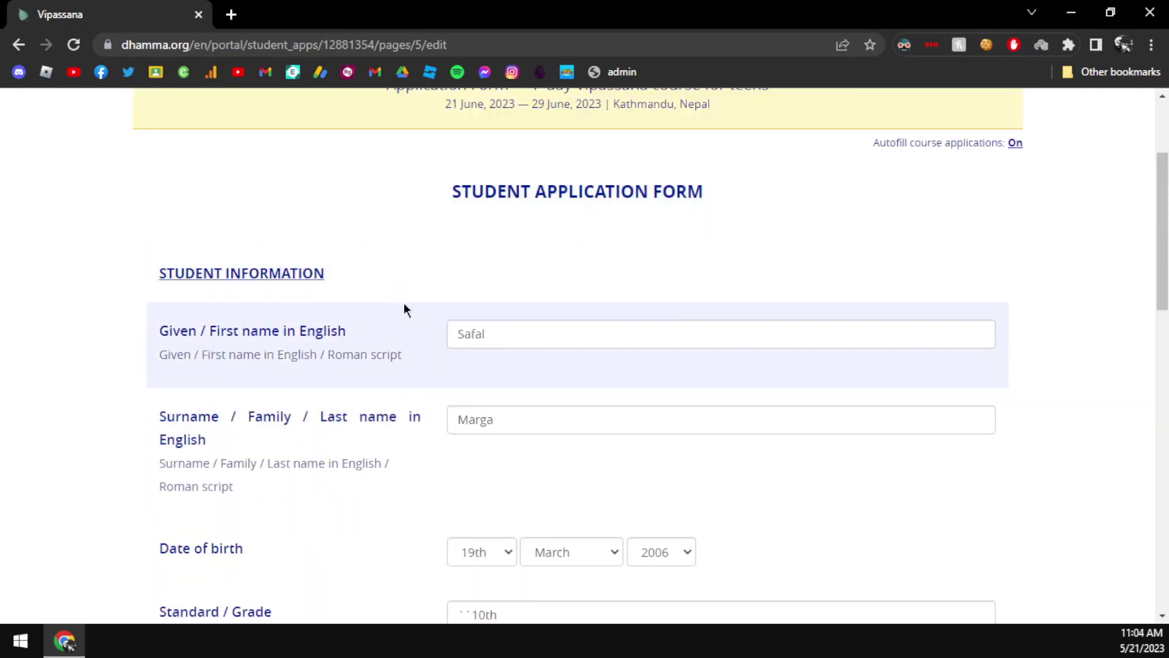
pyautogui.scroll(-3, 404, 314)
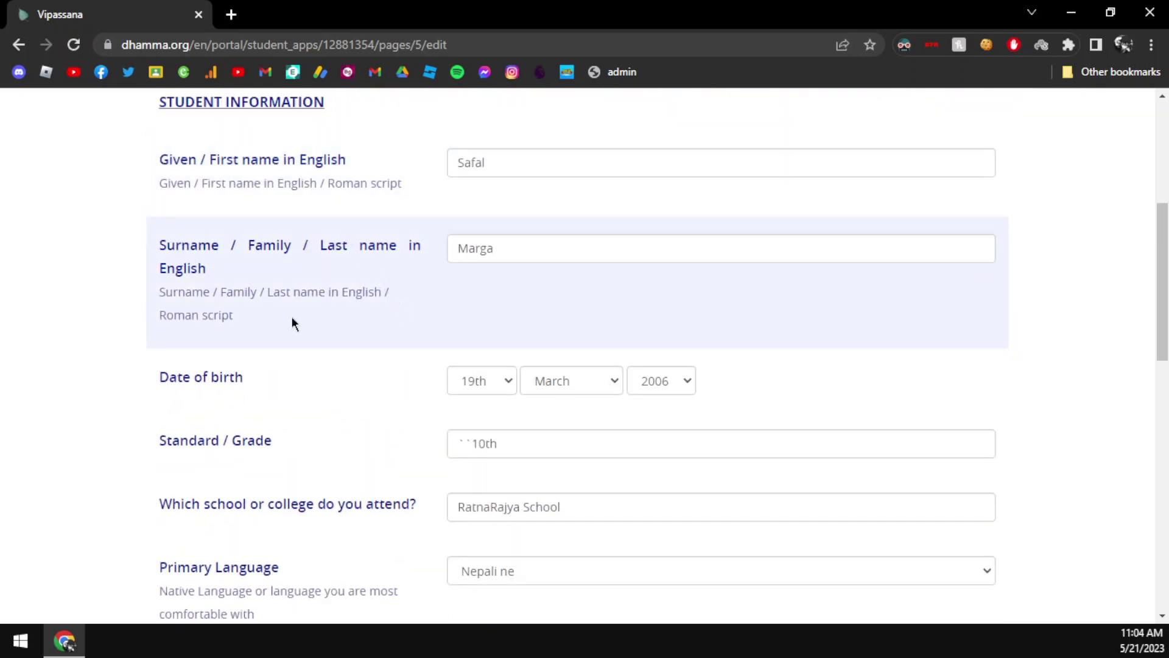
pyautogui.scroll(-3, 280, 313)
pyautogui.moveTo(172, 269); pyautogui.dragTo(222, 271)
pyautogui.click(284, 272)
pyautogui.click(289, 271)
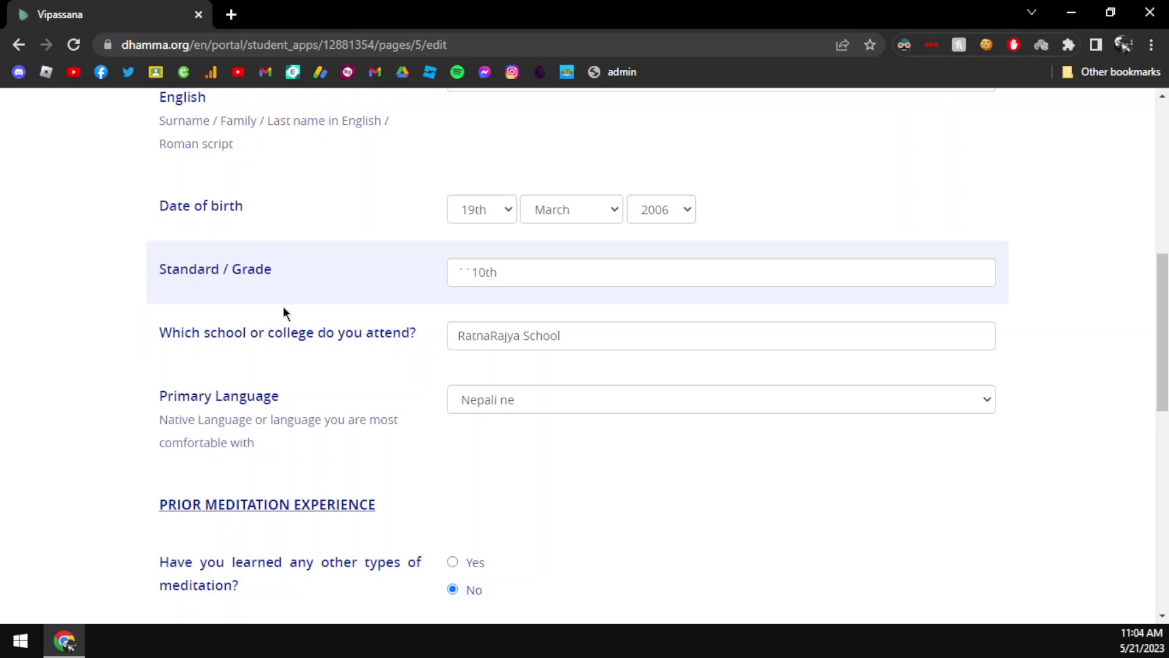
pyautogui.moveTo(168, 333); pyautogui.dragTo(358, 335)
pyautogui.doubleClick(352, 335)
pyautogui.click(352, 335)
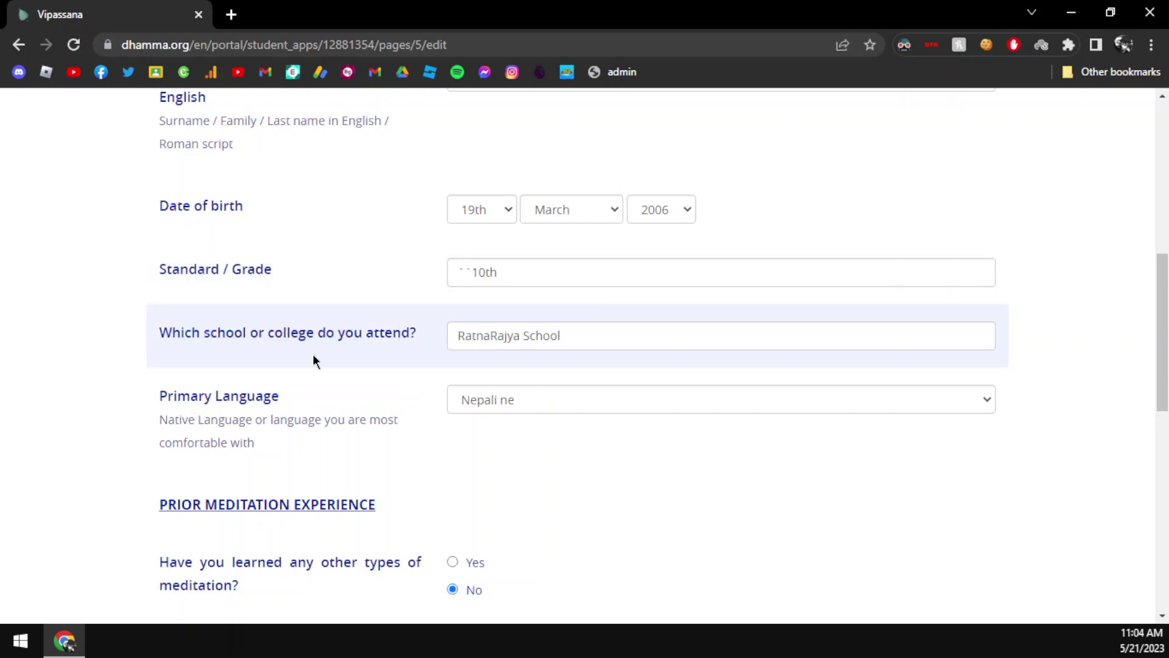
pyautogui.scroll(-3, 232, 305)
# Check the Primary Language, the mental health answer and the entered signature
pyautogui.tripleClick(198, 225)
pyautogui.click(309, 224)
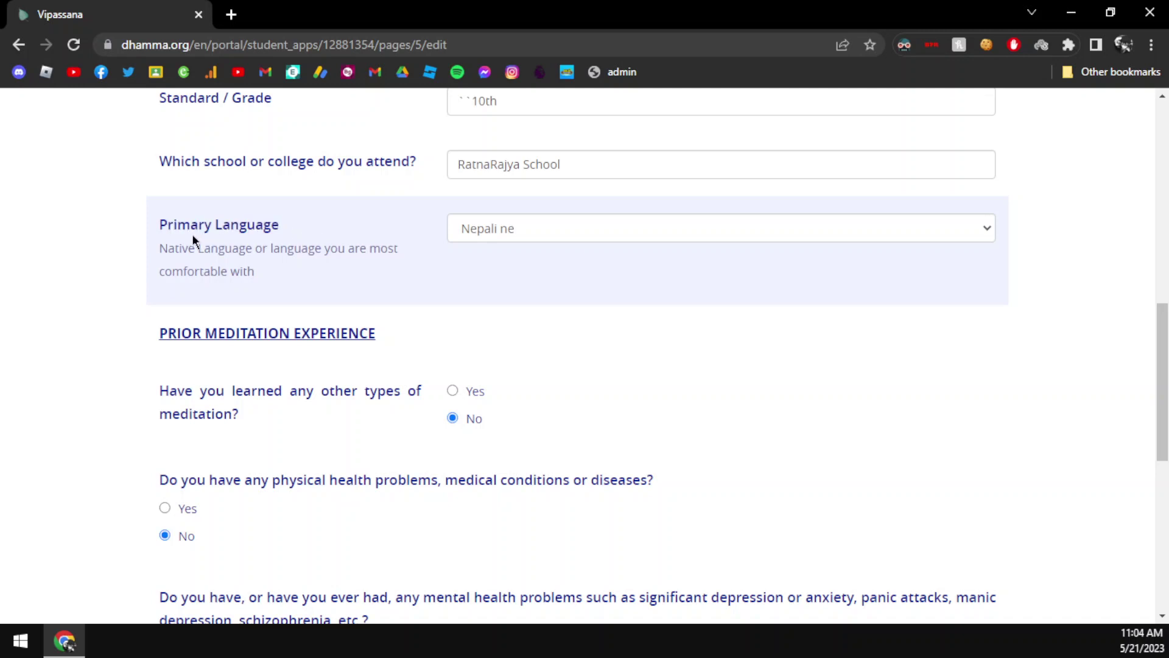
pyautogui.moveTo(191, 234); pyautogui.dragTo(327, 240)
pyautogui.click(328, 241)
pyautogui.scroll(-3, 352, 315)
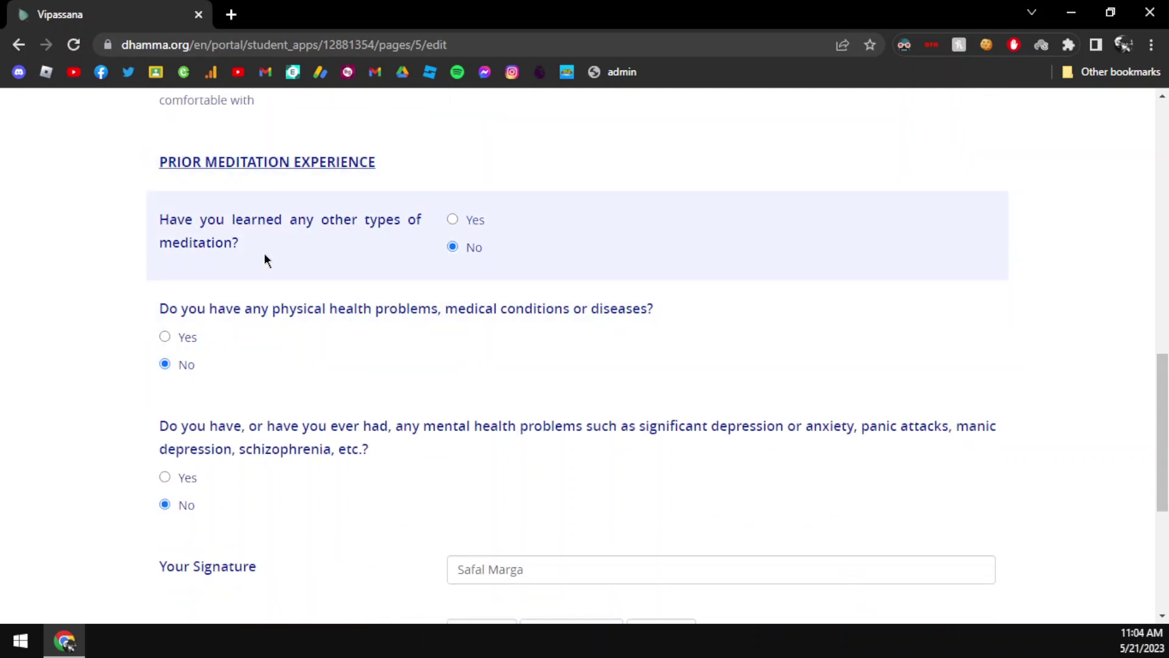
pyautogui.scroll(-3, 258, 242)
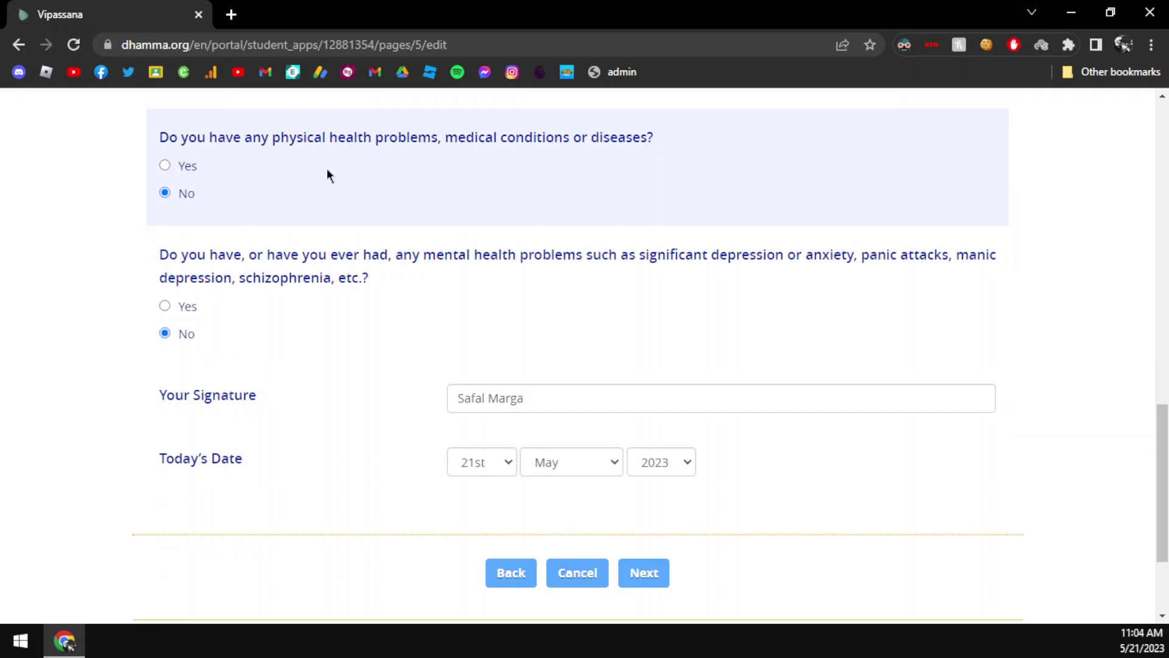
pyautogui.tripleClick(372, 276)
pyautogui.click(480, 324)
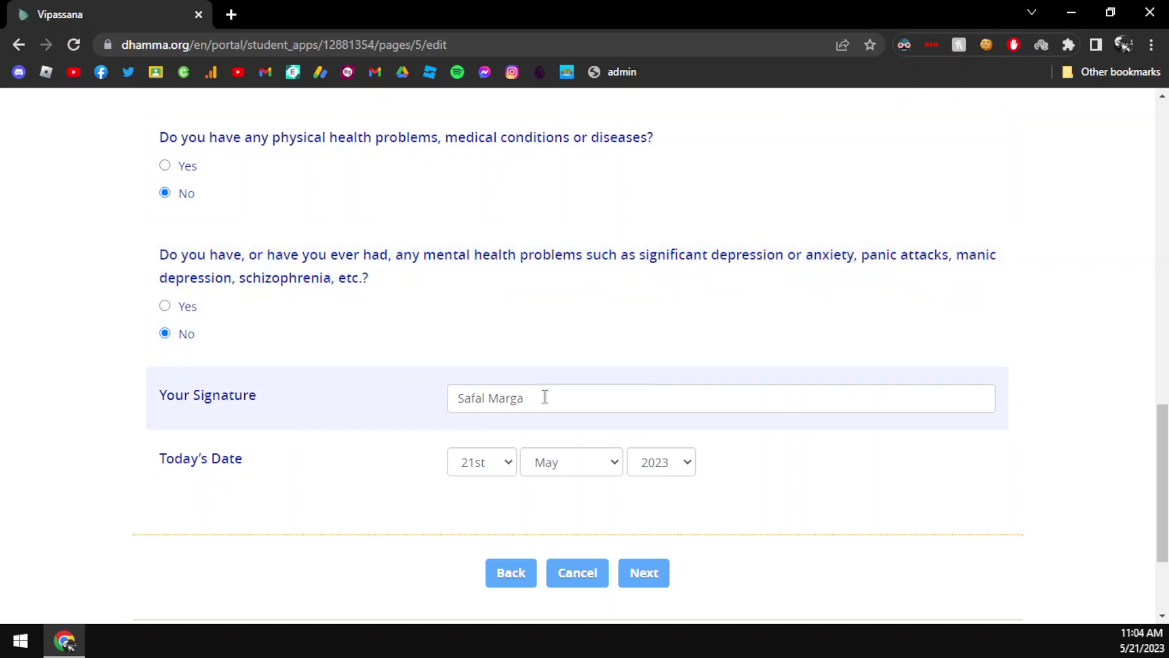
pyautogui.moveTo(541, 398); pyautogui.dragTo(399, 409)
pyautogui.click(402, 362)
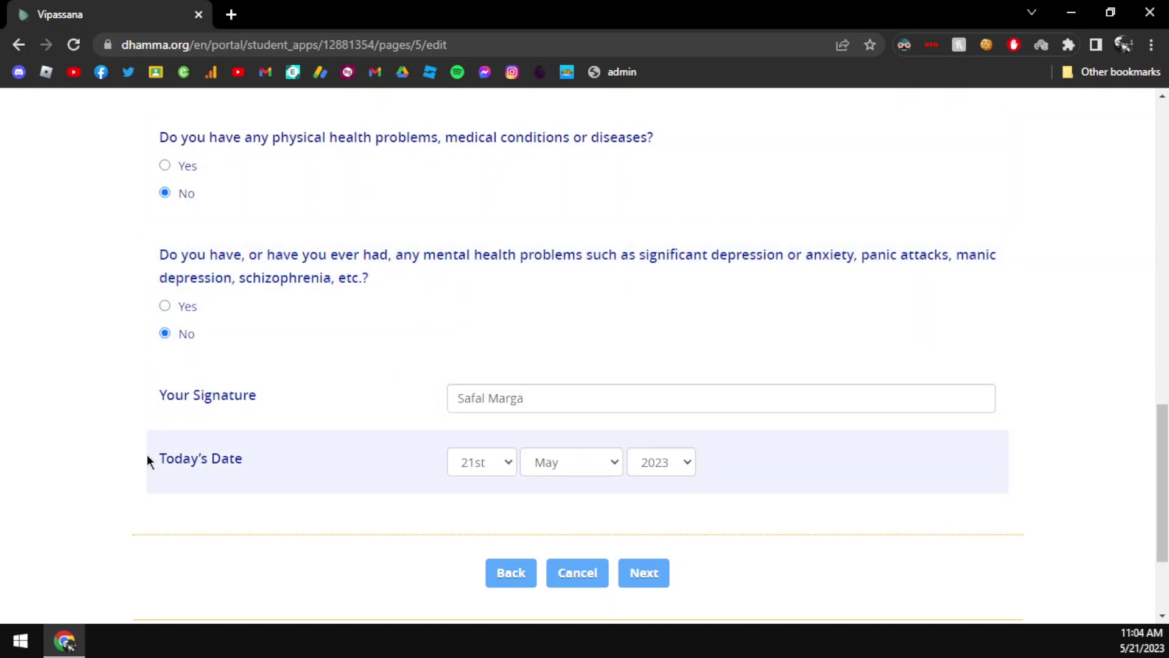
pyautogui.click(644, 574)
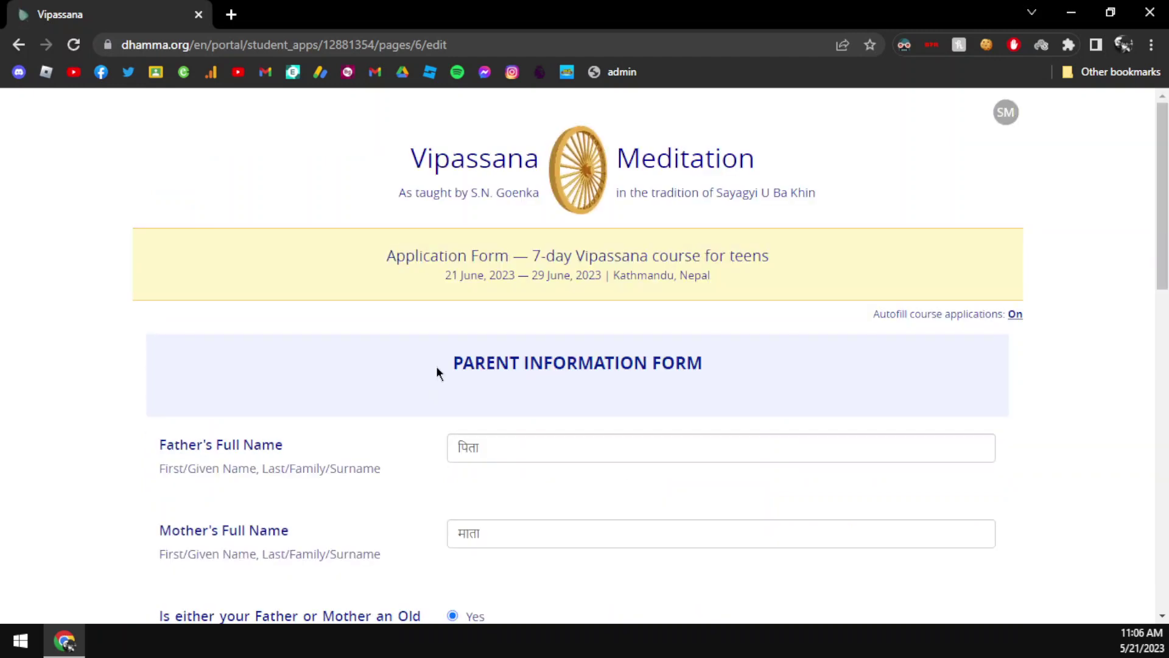
pyautogui.moveTo(436, 367); pyautogui.dragTo(675, 364)
pyautogui.click(751, 358)
pyautogui.scroll(-3, 750, 359)
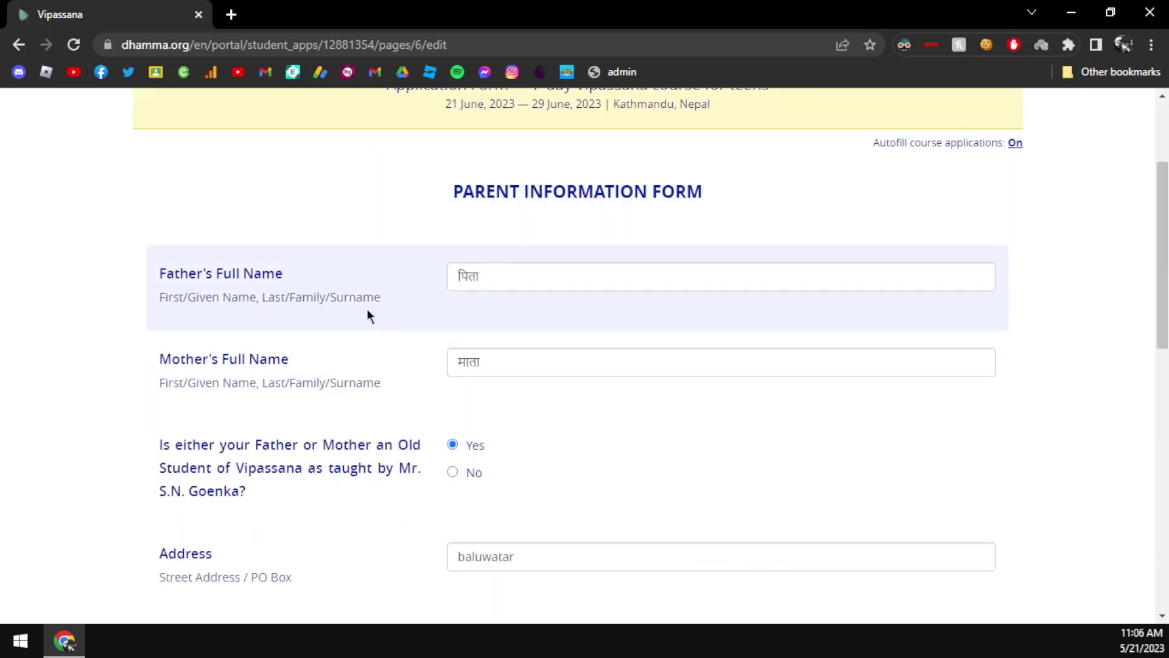
pyautogui.moveTo(258, 280); pyautogui.dragTo(339, 279)
pyautogui.click(344, 279)
pyautogui.moveTo(289, 359); pyautogui.dragTo(181, 359)
pyautogui.click(177, 359)
pyautogui.scroll(-3, 292, 341)
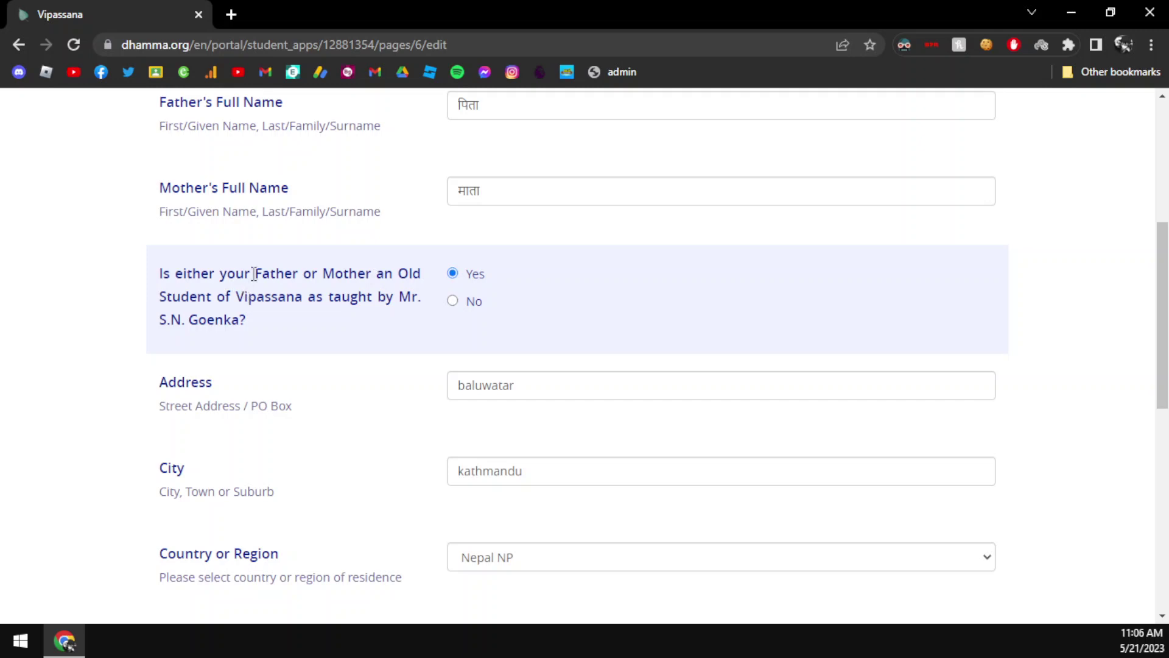
pyautogui.moveTo(254, 274); pyautogui.dragTo(370, 274)
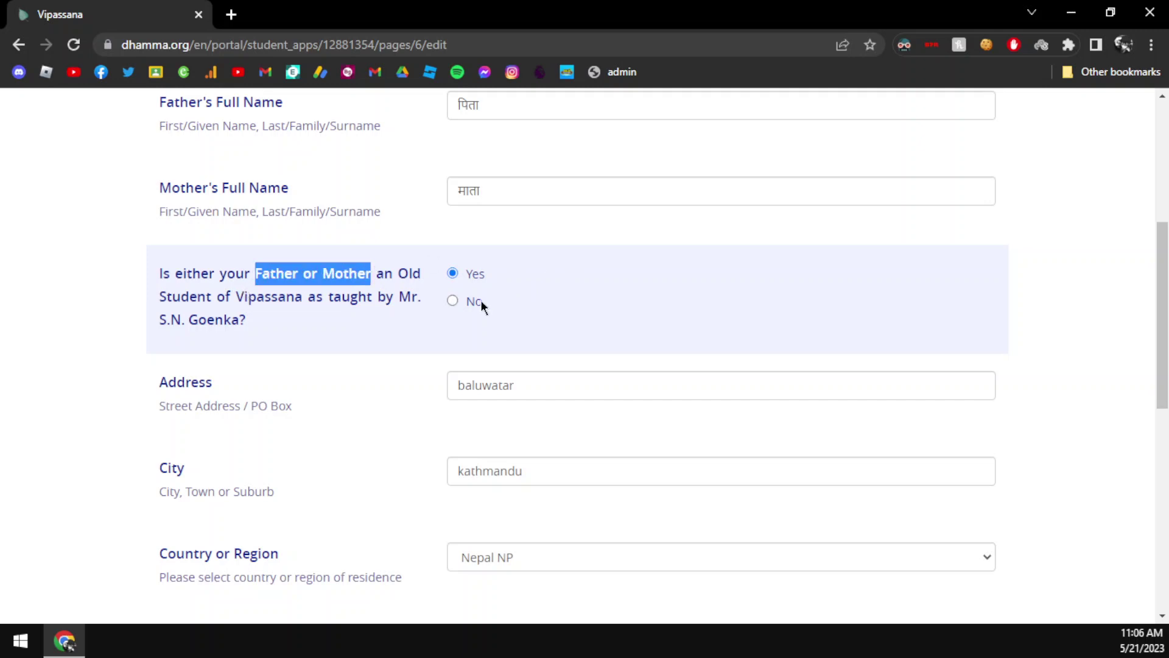
pyautogui.scroll(-3, 481, 282)
pyautogui.moveTo(126, 200); pyautogui.dragTo(371, 279)
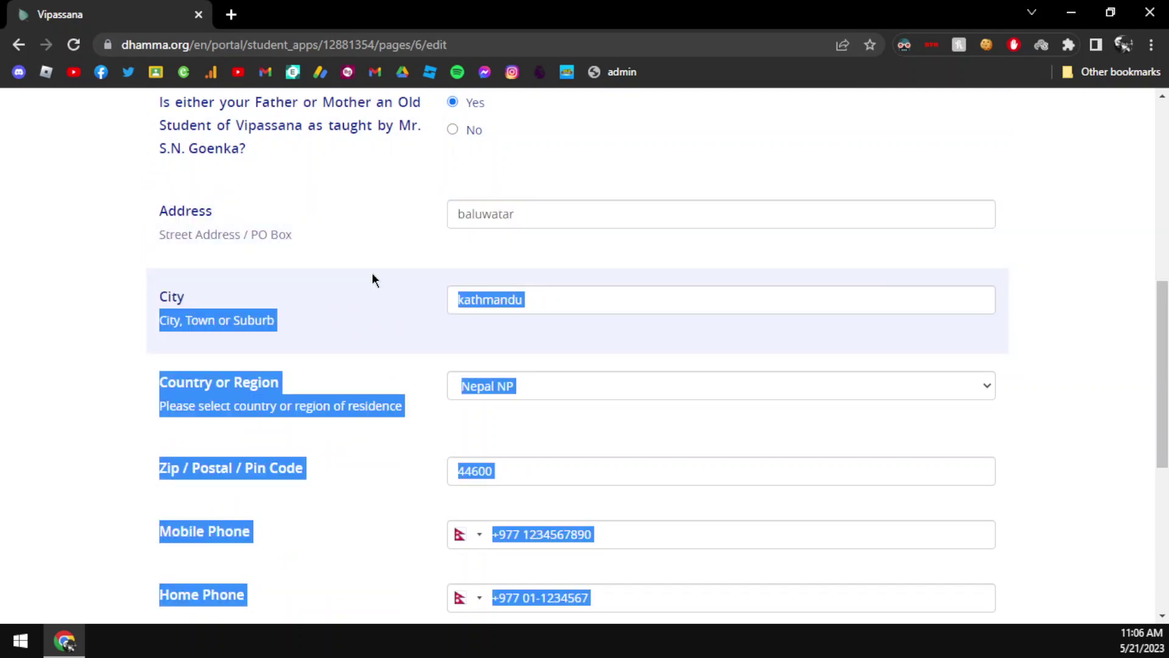
pyautogui.moveTo(185, 288); pyautogui.dragTo(307, 331)
pyautogui.click(331, 356)
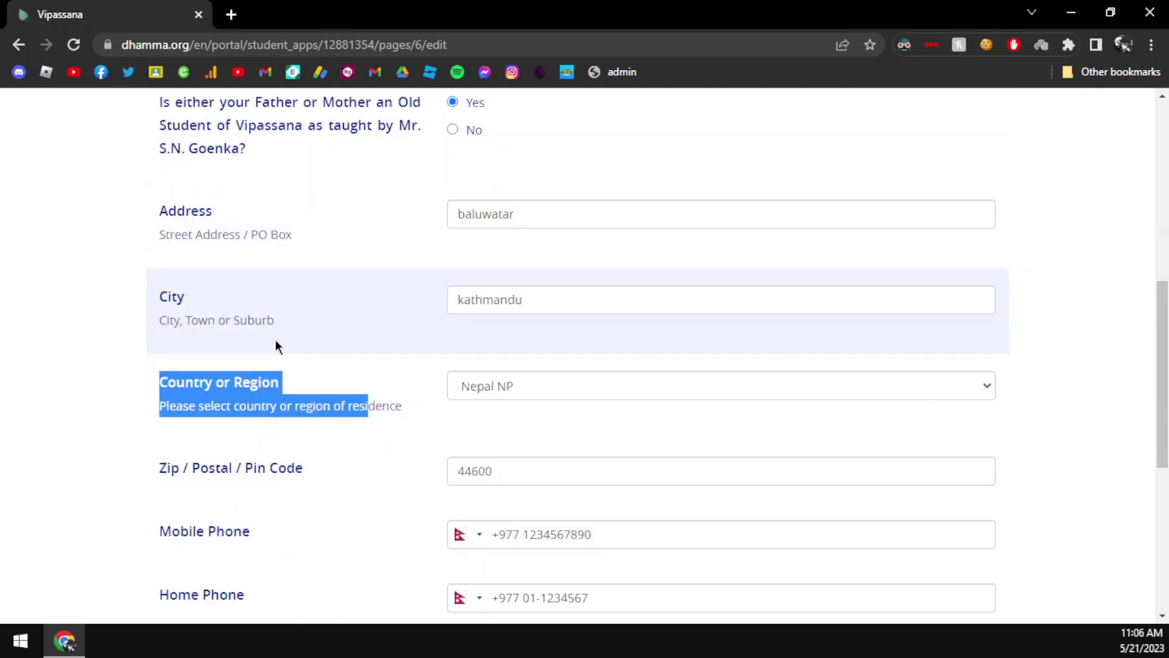
pyautogui.click(275, 345)
pyautogui.scroll(-5, 188, 177)
pyautogui.scroll(3, 193, 215)
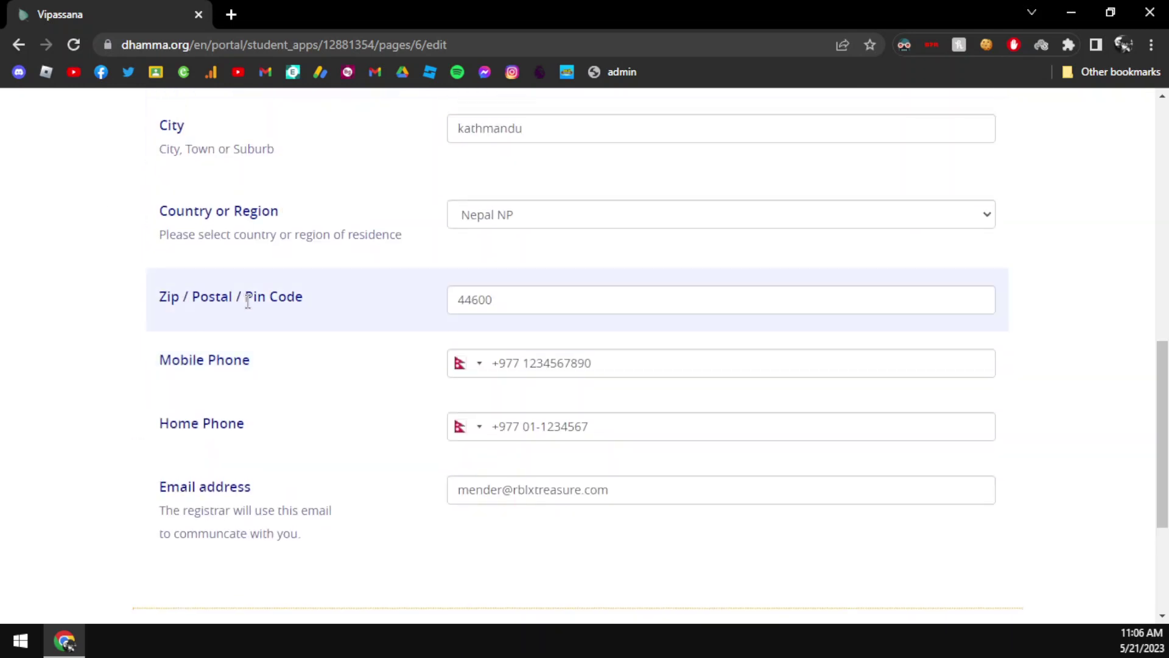
pyautogui.click(535, 294)
pyautogui.doubleClick(475, 294)
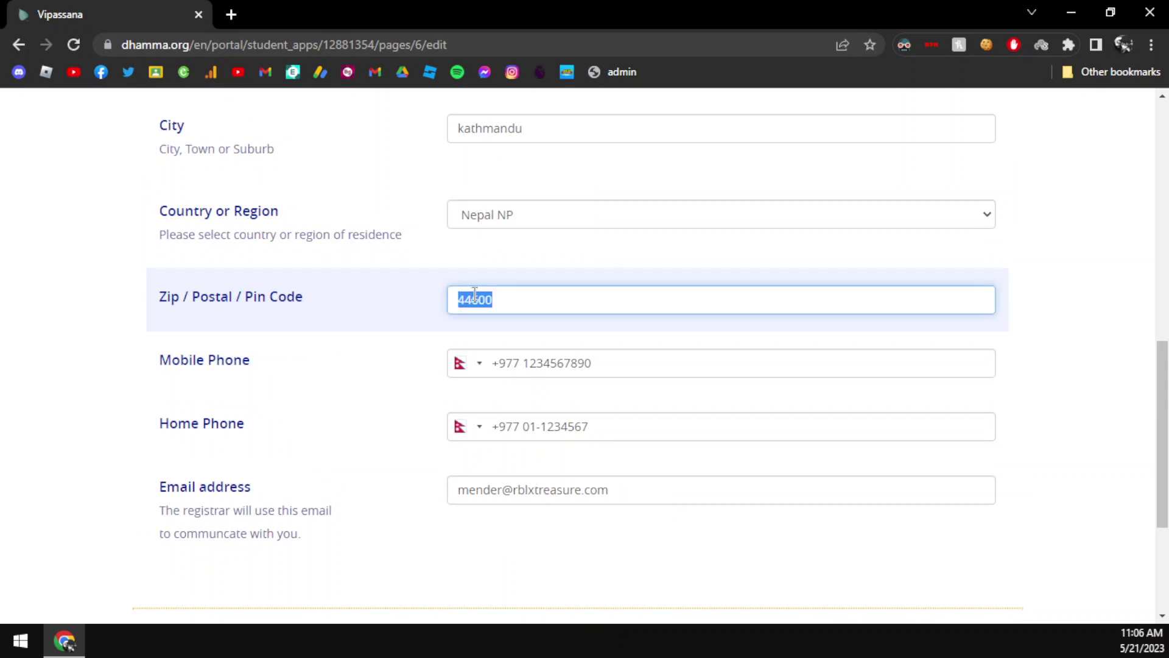
pyautogui.press('Right')
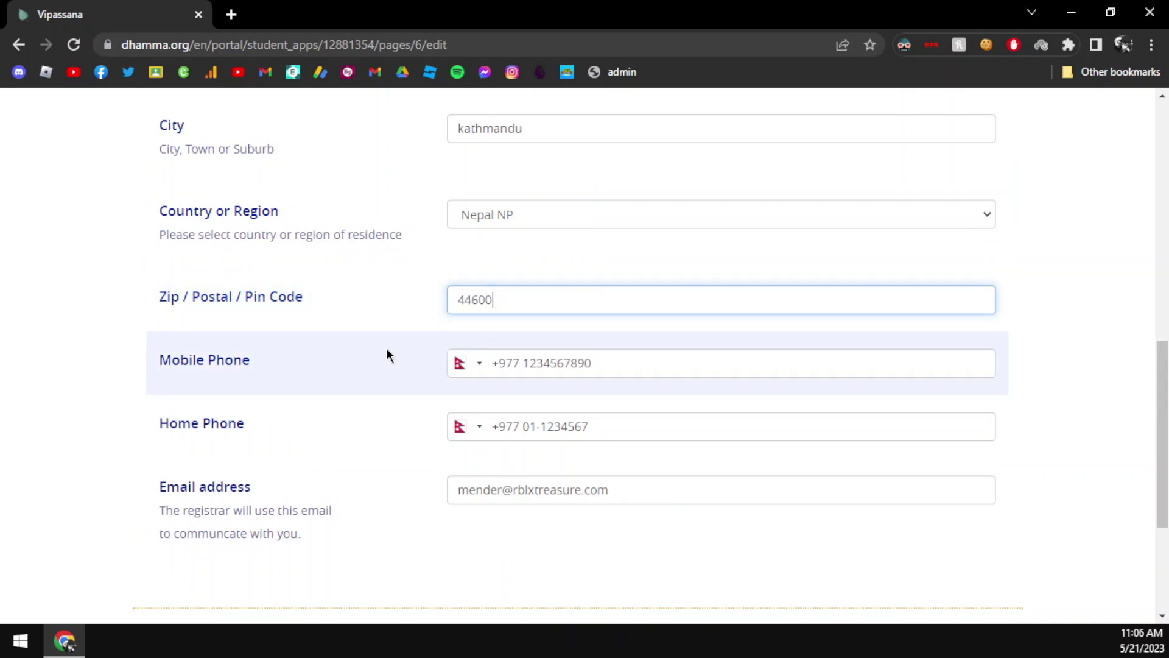
pyautogui.moveTo(172, 361); pyautogui.dragTo(386, 372)
pyautogui.click(386, 372)
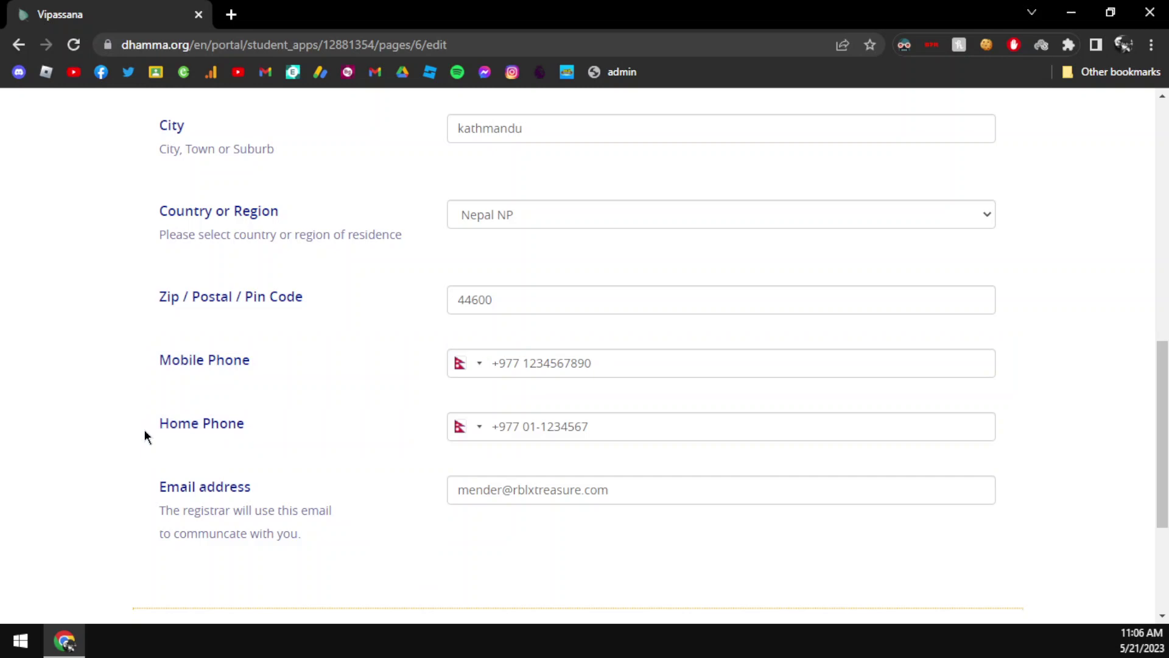
pyautogui.moveTo(144, 430); pyautogui.dragTo(324, 431)
pyautogui.click(578, 424)
pyautogui.moveTo(604, 424); pyautogui.dragTo(252, 420)
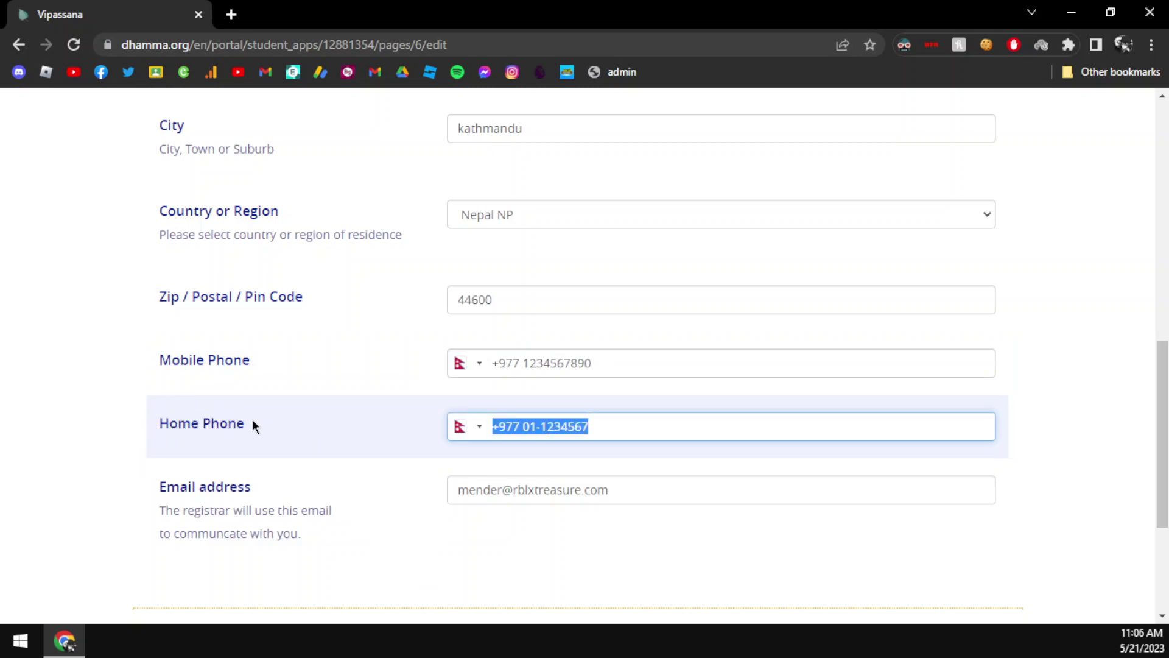
pyautogui.click(252, 420)
pyautogui.scroll(-3, 229, 404)
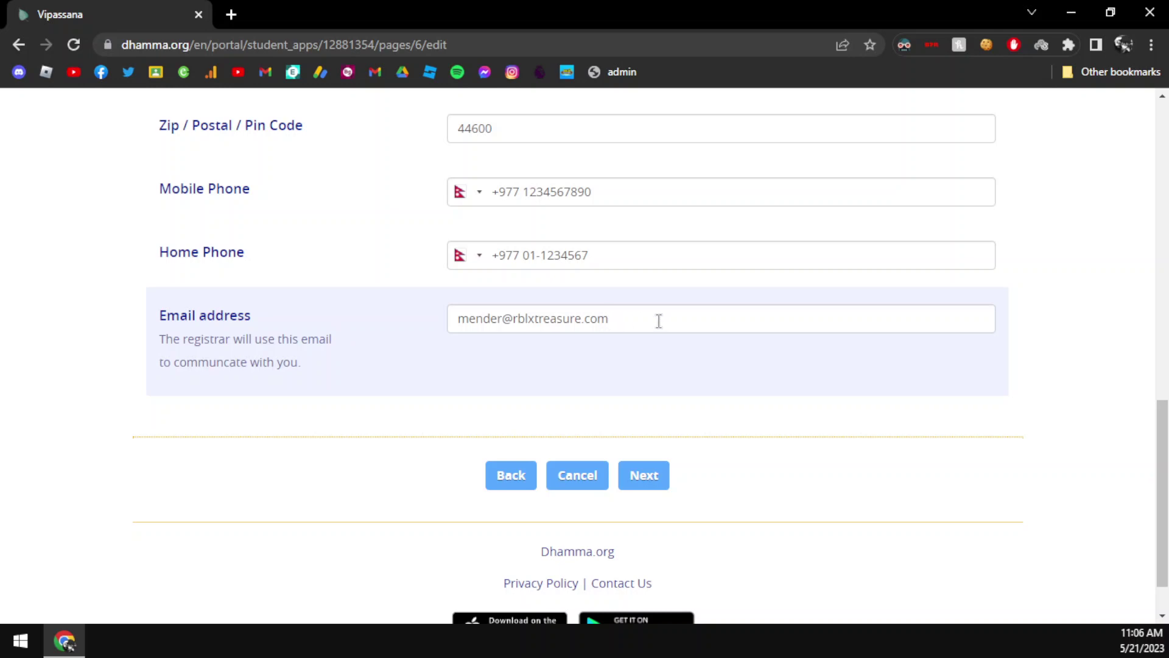
pyautogui.moveTo(658, 319); pyautogui.dragTo(339, 317)
pyautogui.click(286, 317)
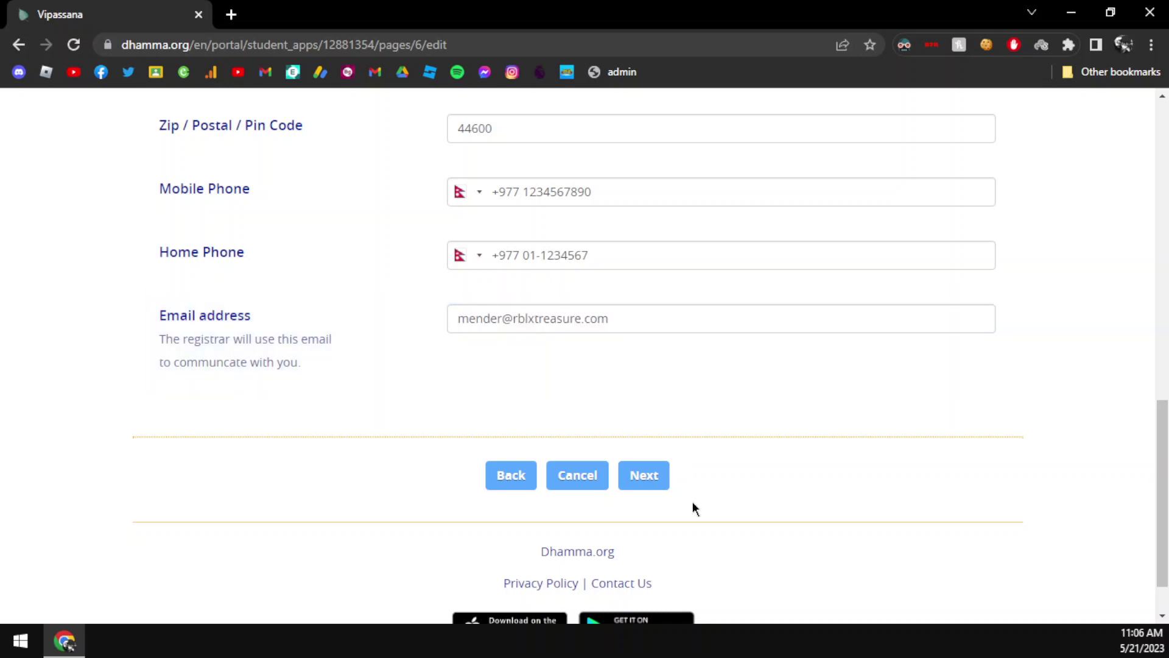
# Continue to the Parent / Guardian Permission Form
pyautogui.click(653, 485)
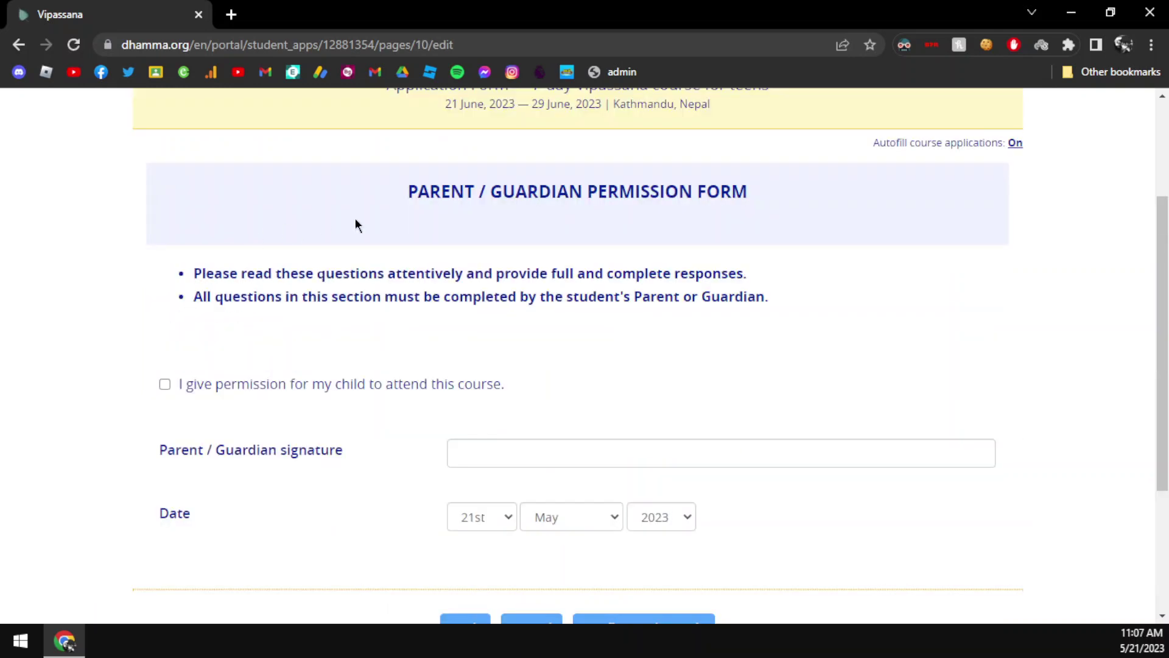
pyautogui.moveTo(404, 194); pyautogui.dragTo(772, 198)
pyautogui.click(777, 199)
pyautogui.scroll(-3, 770, 193)
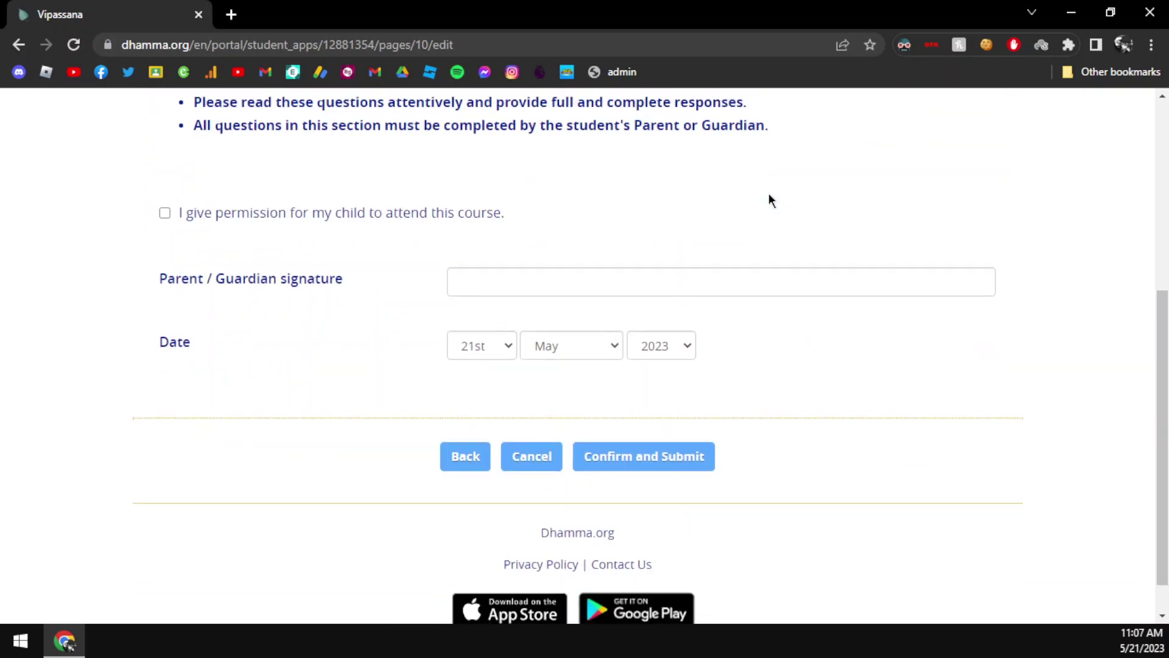
# Grant permission for the child to attend, enter the guardian signature, and submit
pyautogui.click(164, 213)
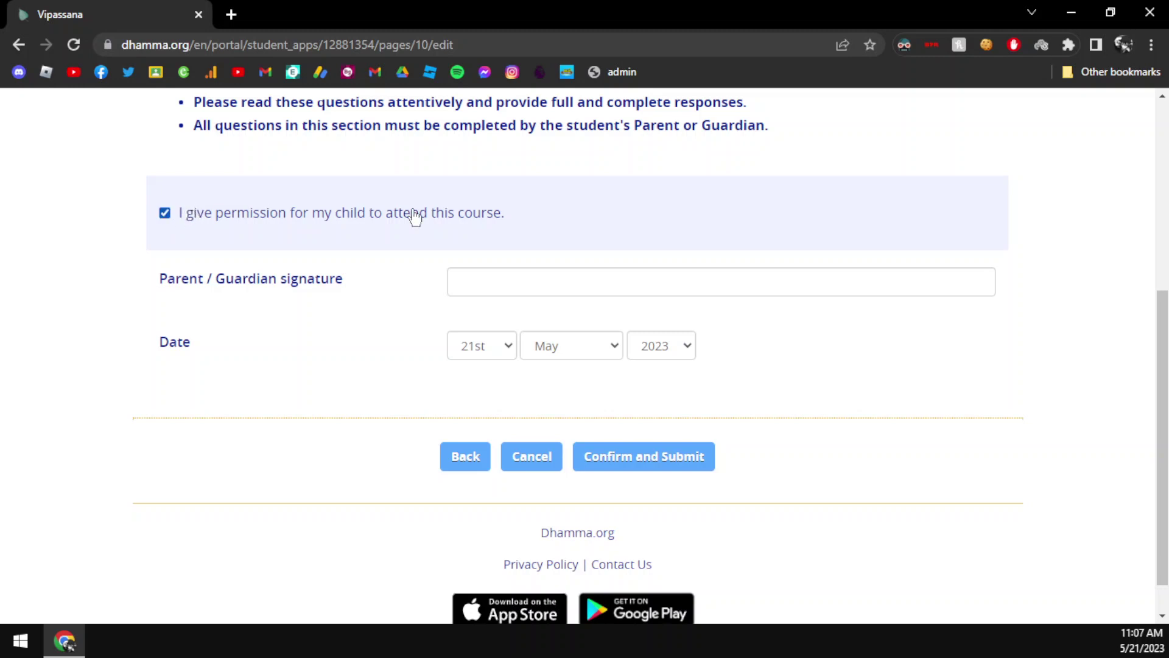
pyautogui.click(449, 281)
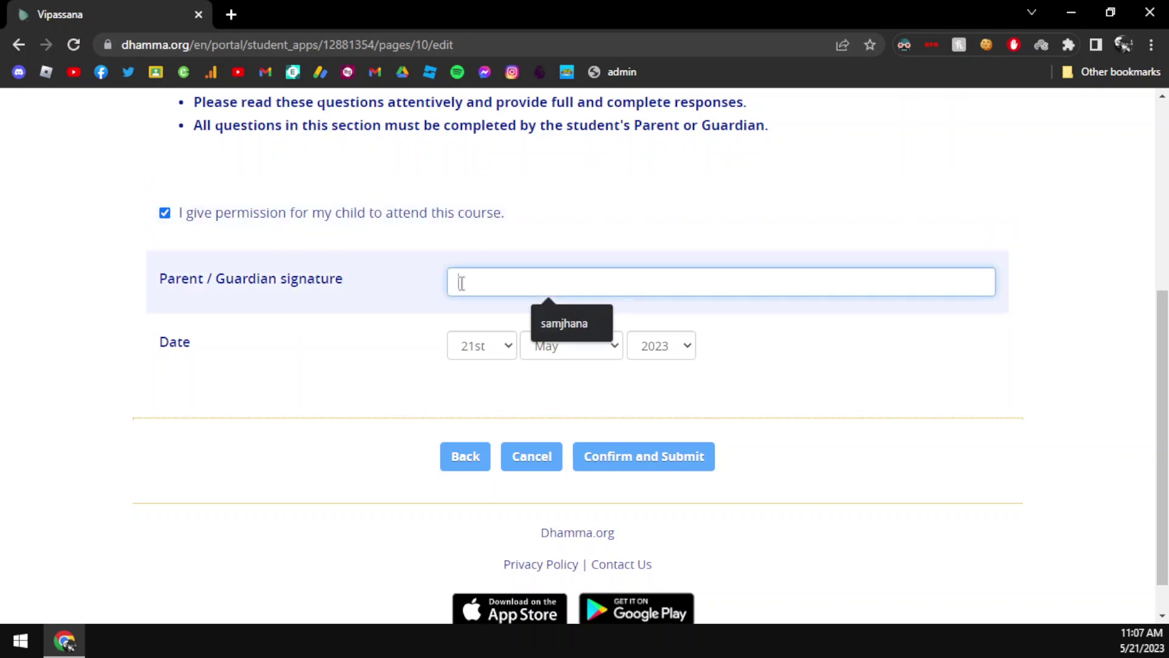
pyautogui.click(434, 228)
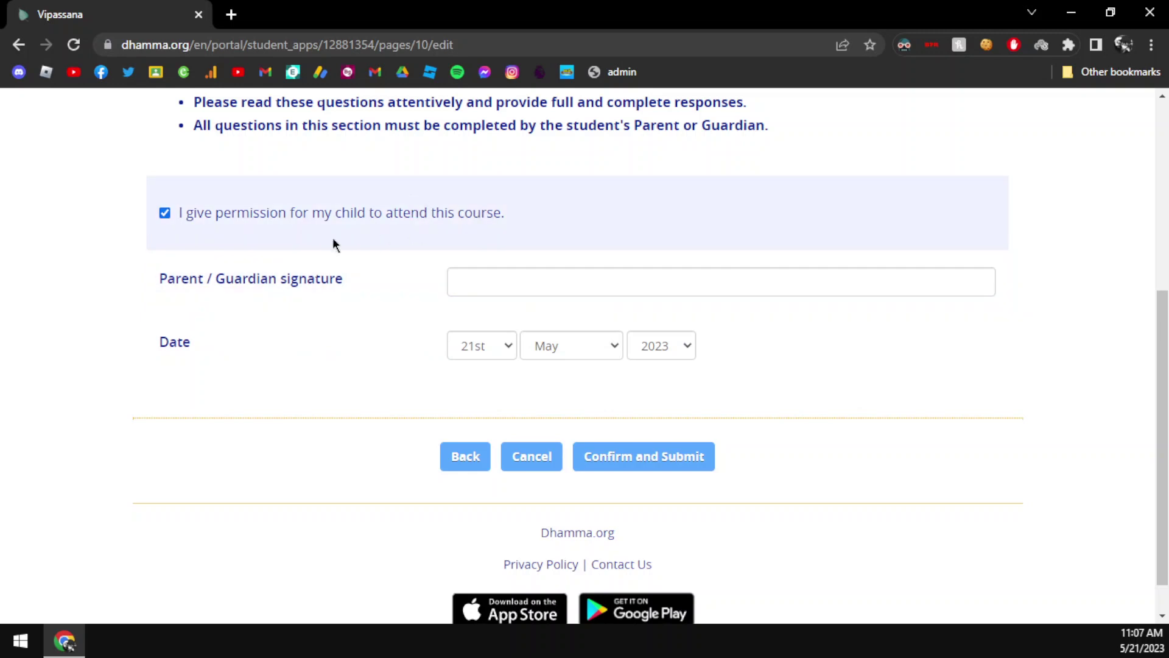
pyautogui.write('माता')
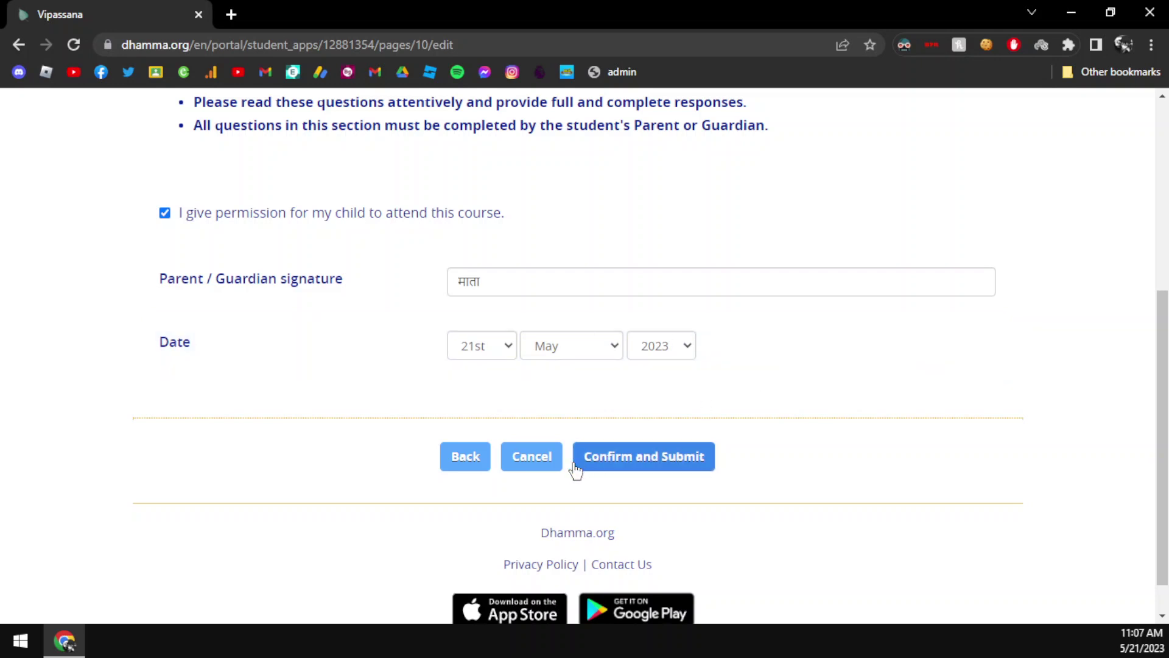
pyautogui.click(662, 463)
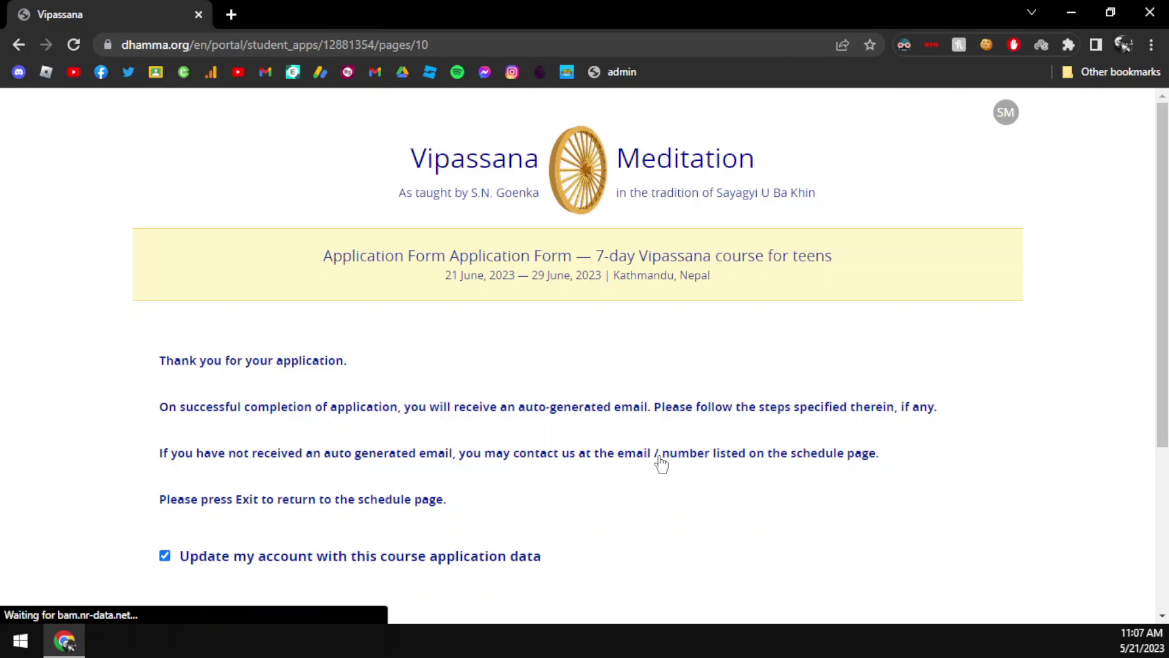
# Read the thank-you and email notice messages, then exit the confirmation page
pyautogui.scroll(-3, 323, 289)
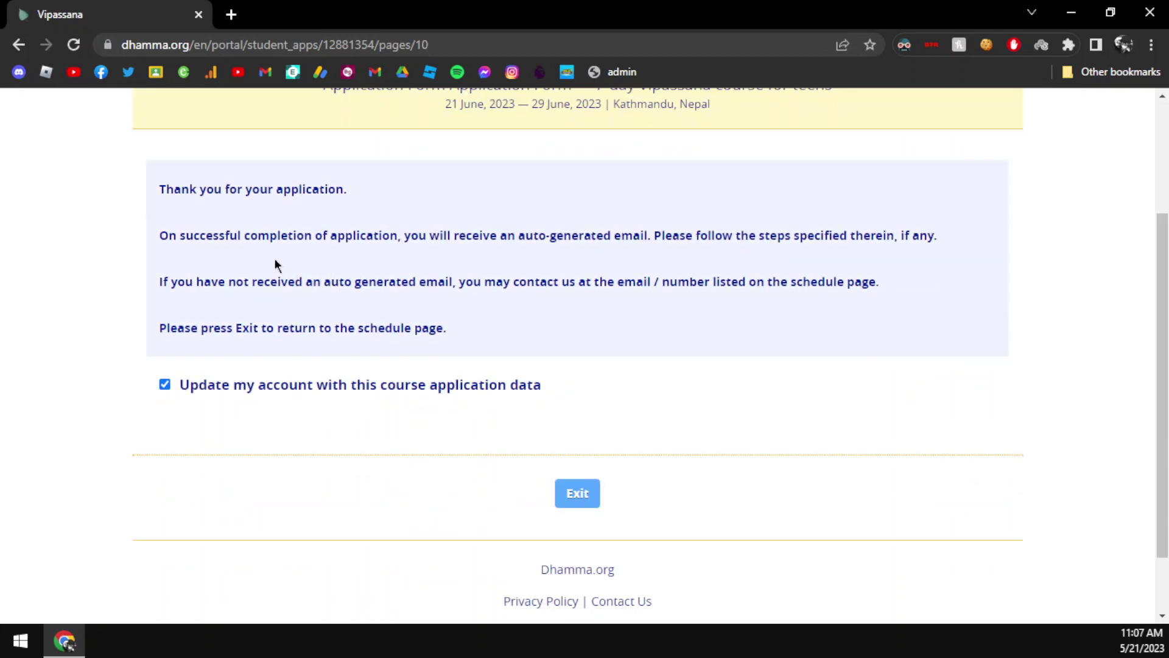
pyautogui.moveTo(152, 194); pyautogui.dragTo(415, 205)
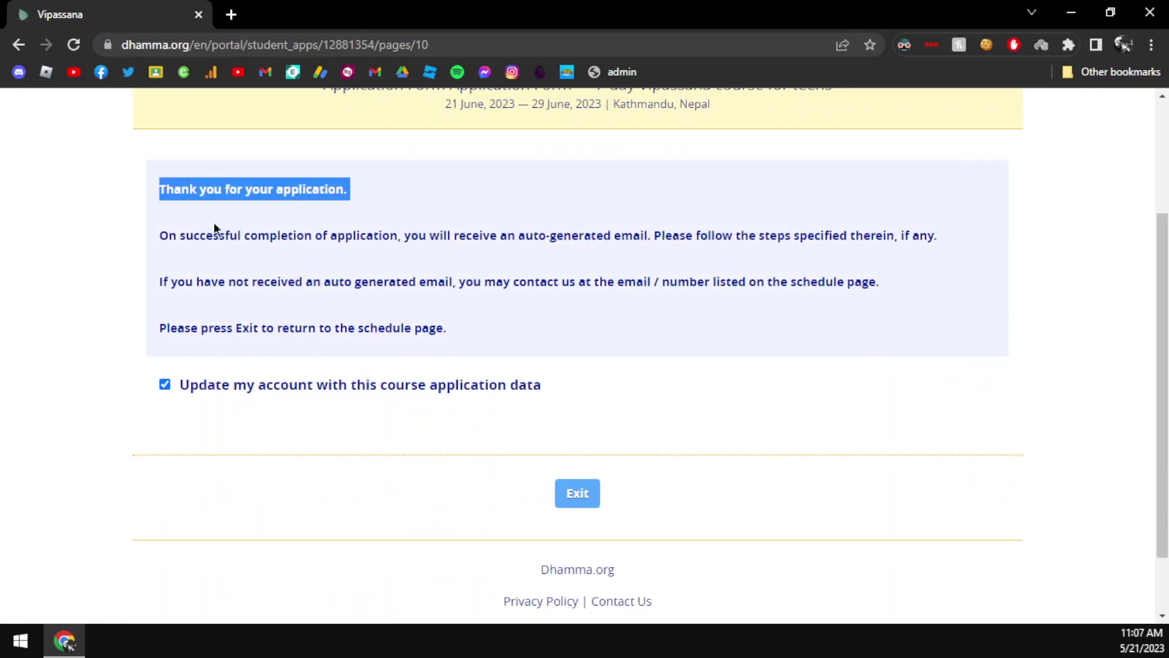
pyautogui.moveTo(135, 235); pyautogui.dragTo(939, 240)
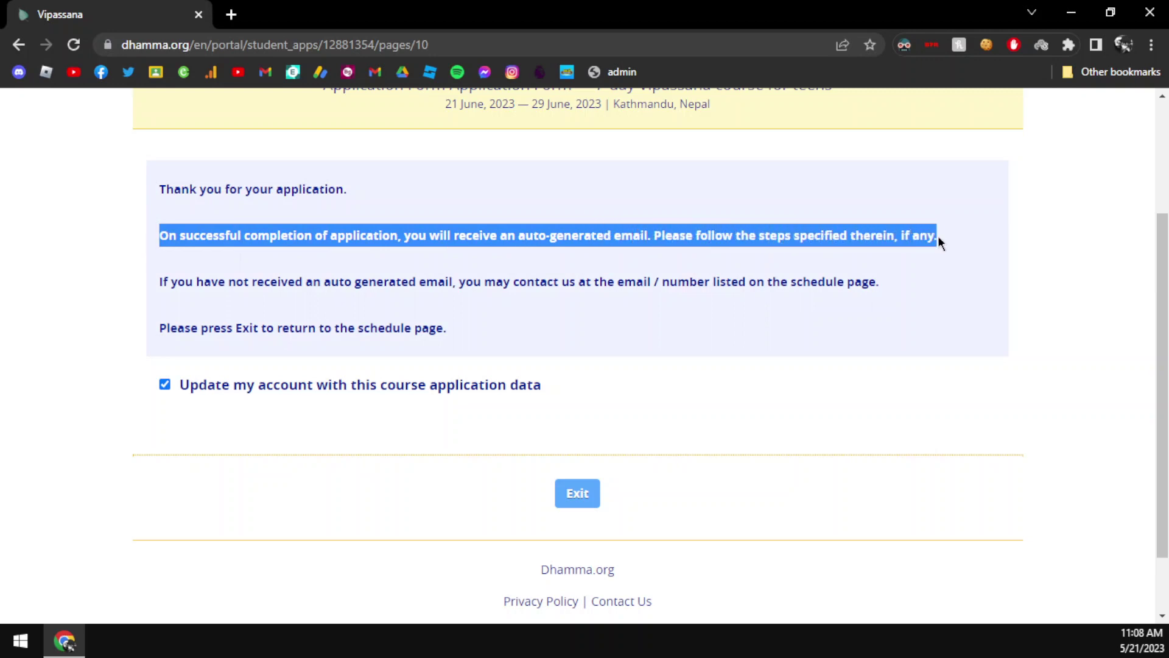
pyautogui.click(941, 243)
pyautogui.moveTo(212, 286); pyautogui.dragTo(766, 281)
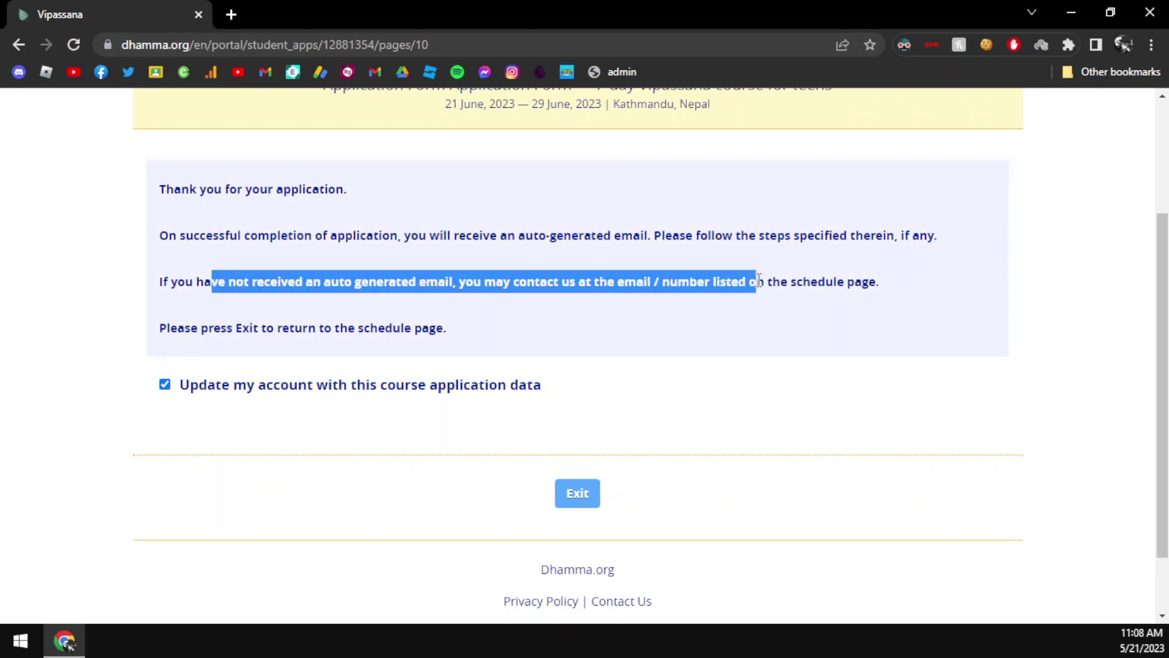
pyautogui.click(766, 281)
pyautogui.moveTo(562, 307); pyautogui.dragTo(21, 269)
pyautogui.click(183, 253)
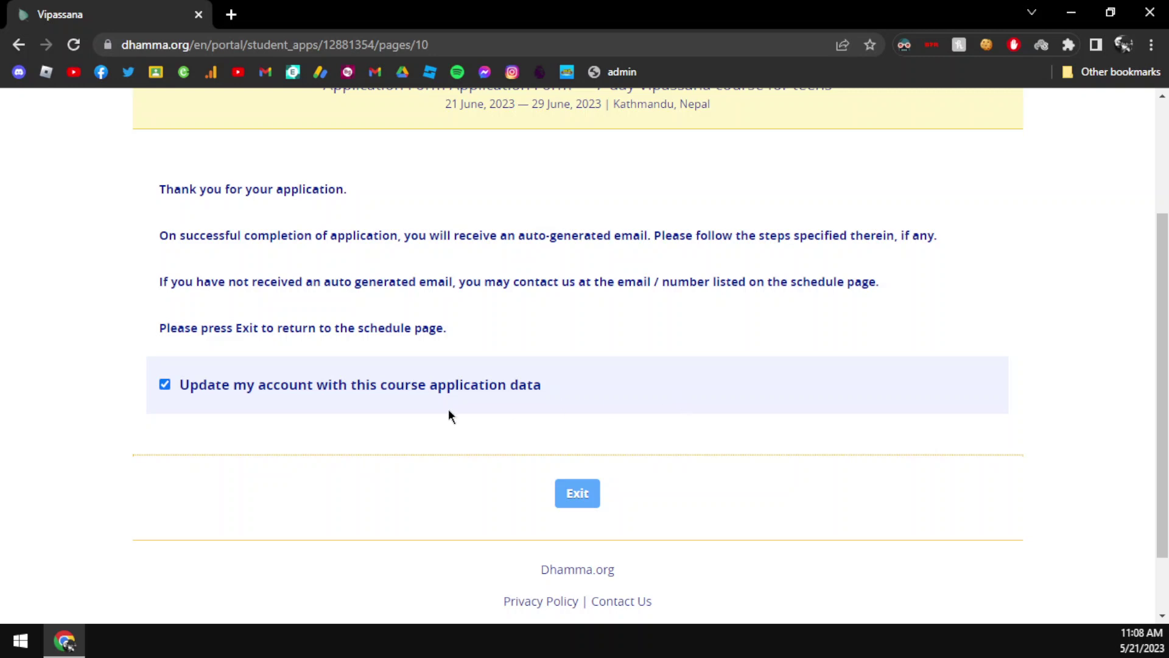
pyautogui.scroll(3, 411, 286)
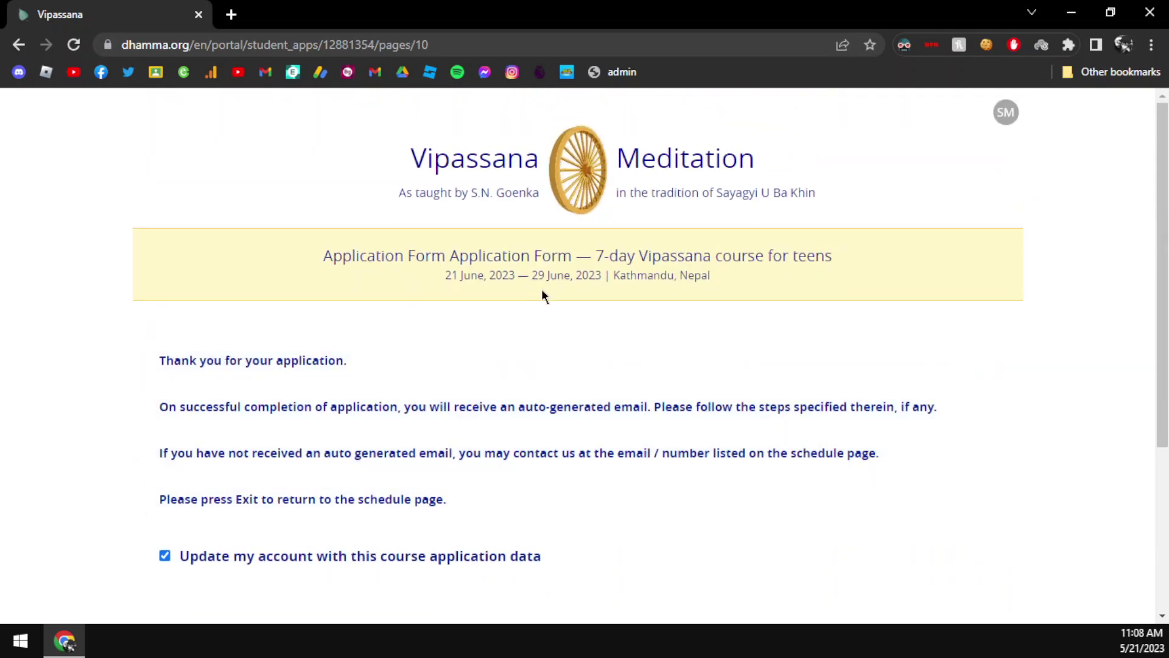
pyautogui.scroll(-4, 617, 256)
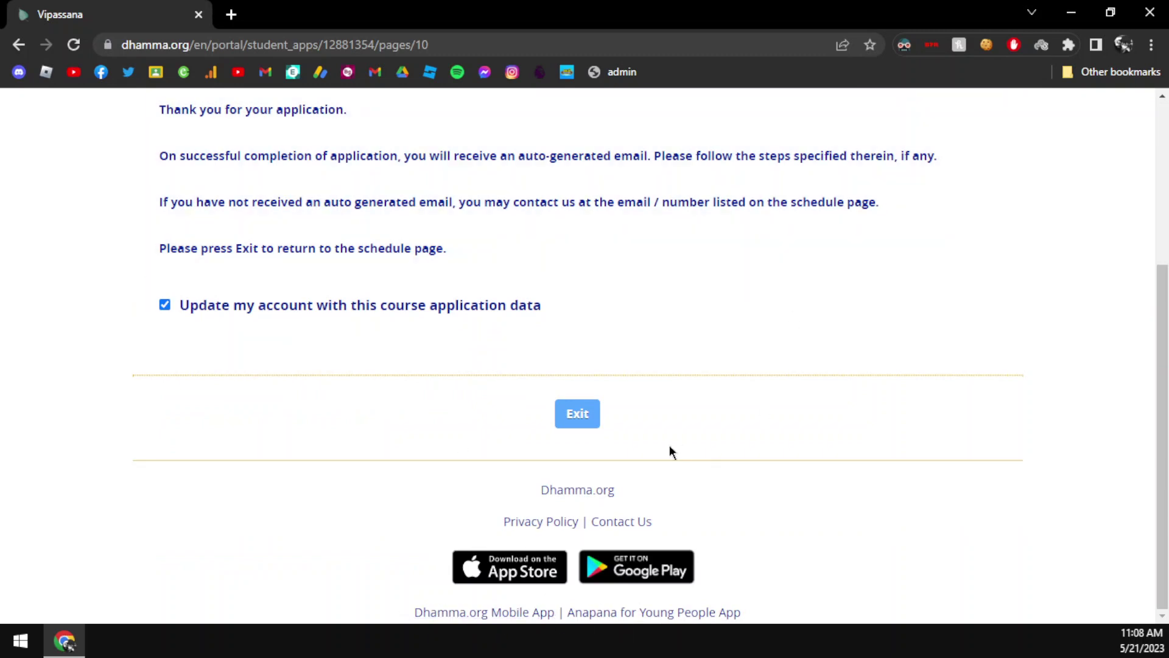
pyautogui.click(563, 417)
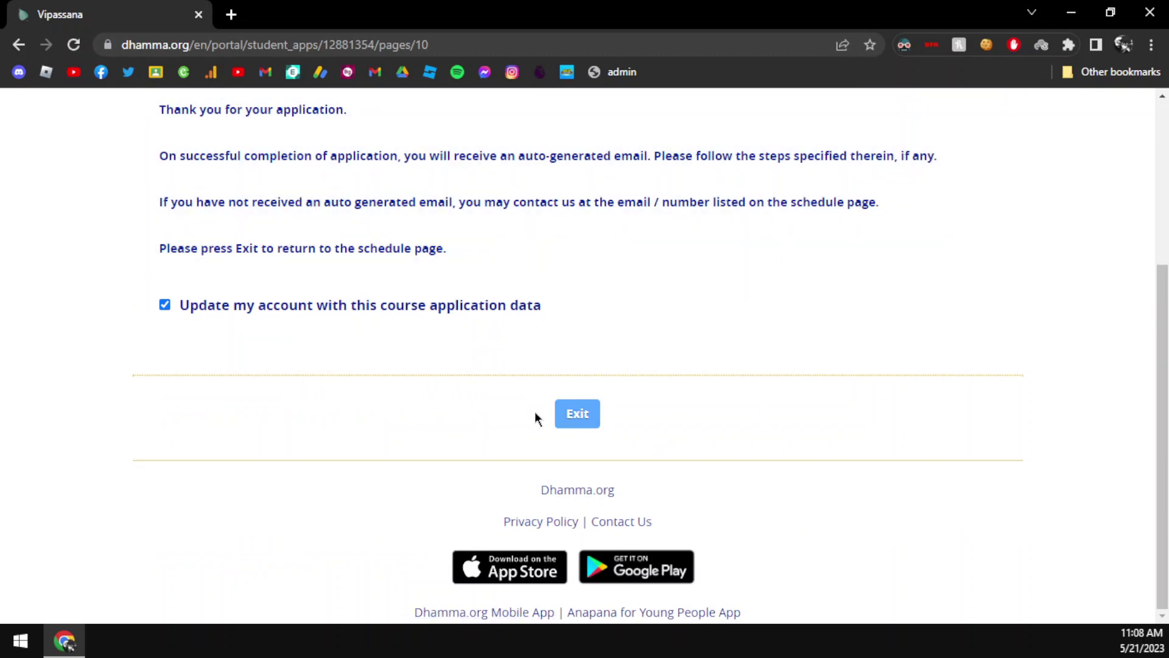